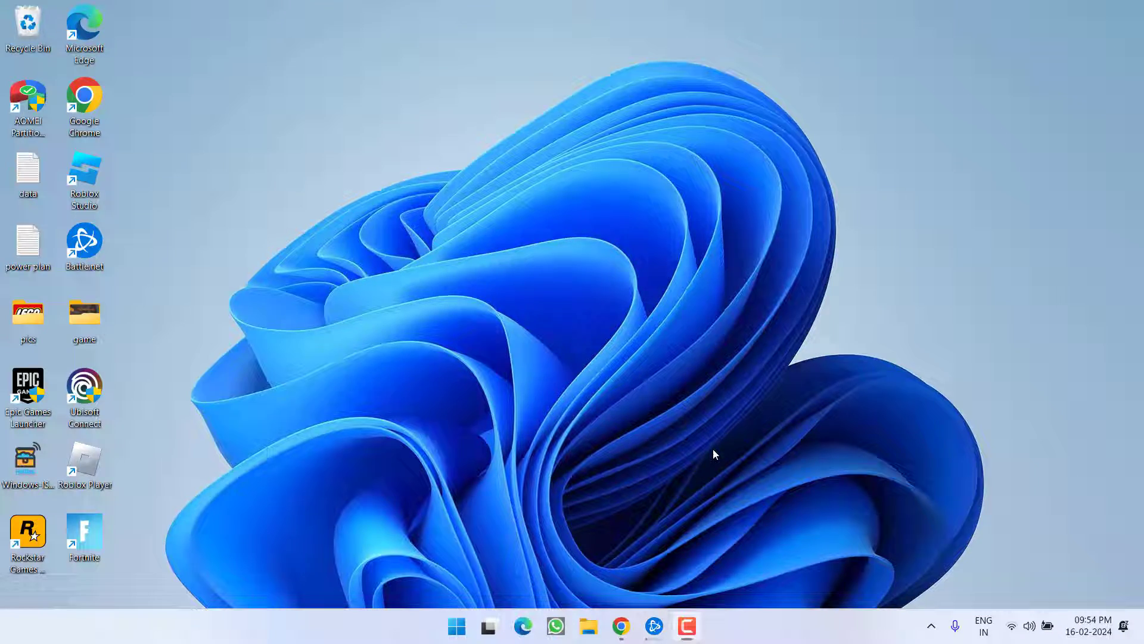
# Open More Windows features from Settings' System > Optional features page
pyautogui.press('super+i')
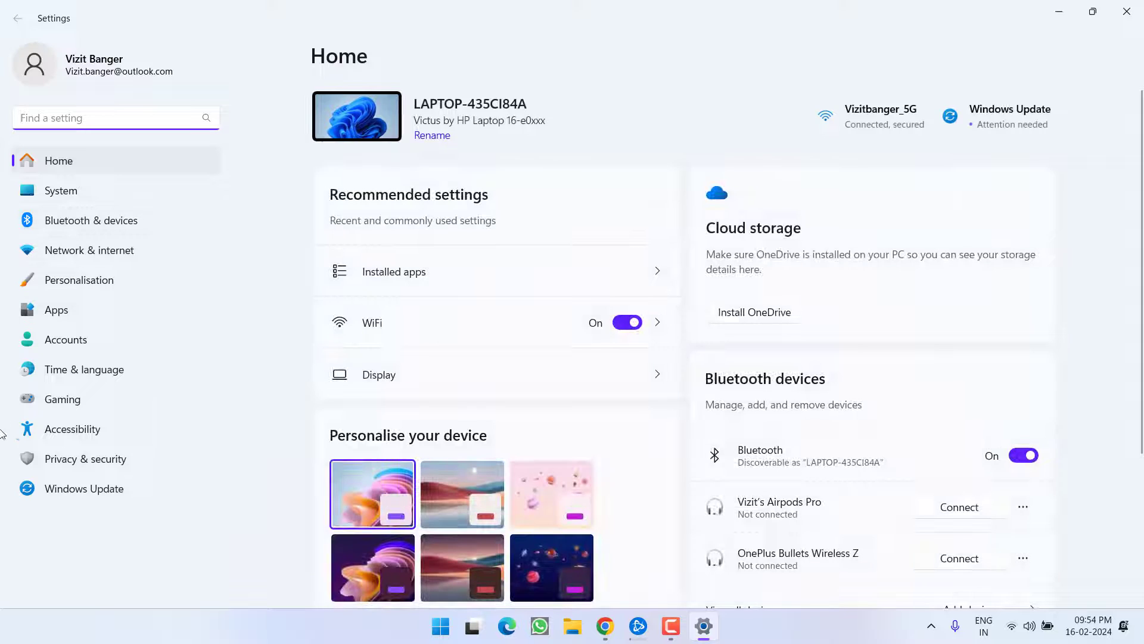
pyautogui.click(105, 497)
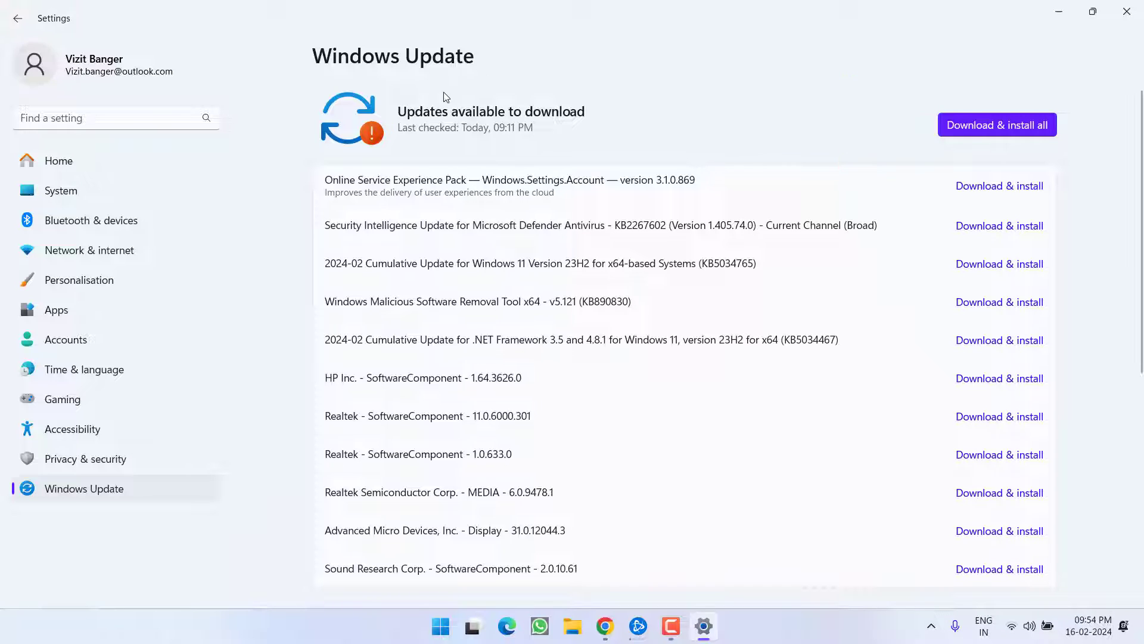
pyautogui.click(52, 195)
pyautogui.scroll(-10, 509, 307)
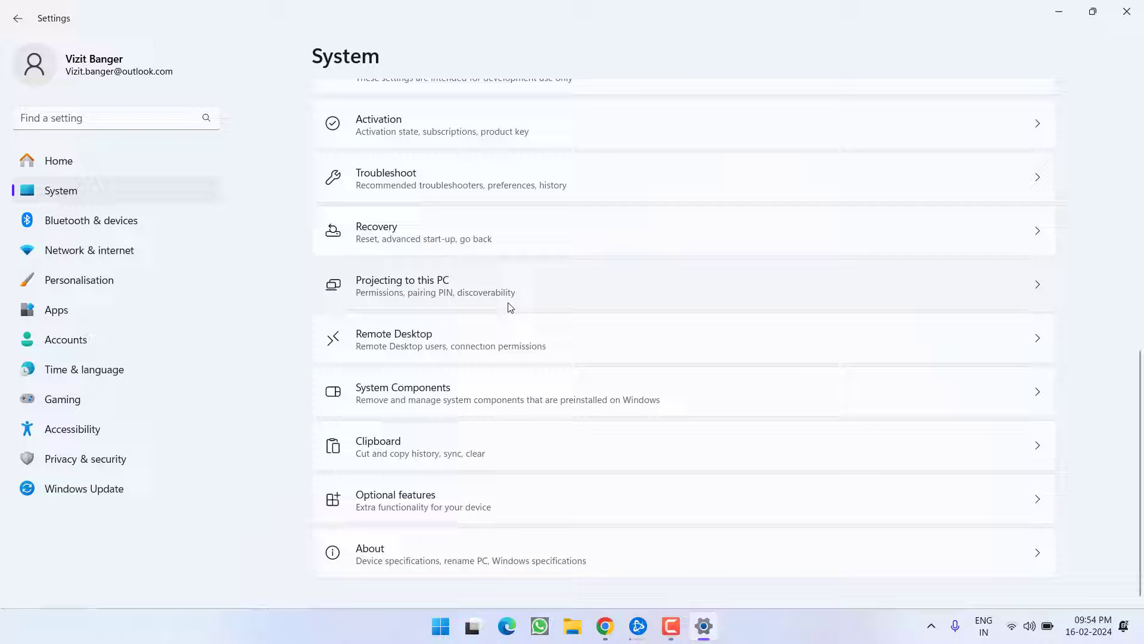
pyautogui.click(428, 502)
pyautogui.scroll(-10, 448, 440)
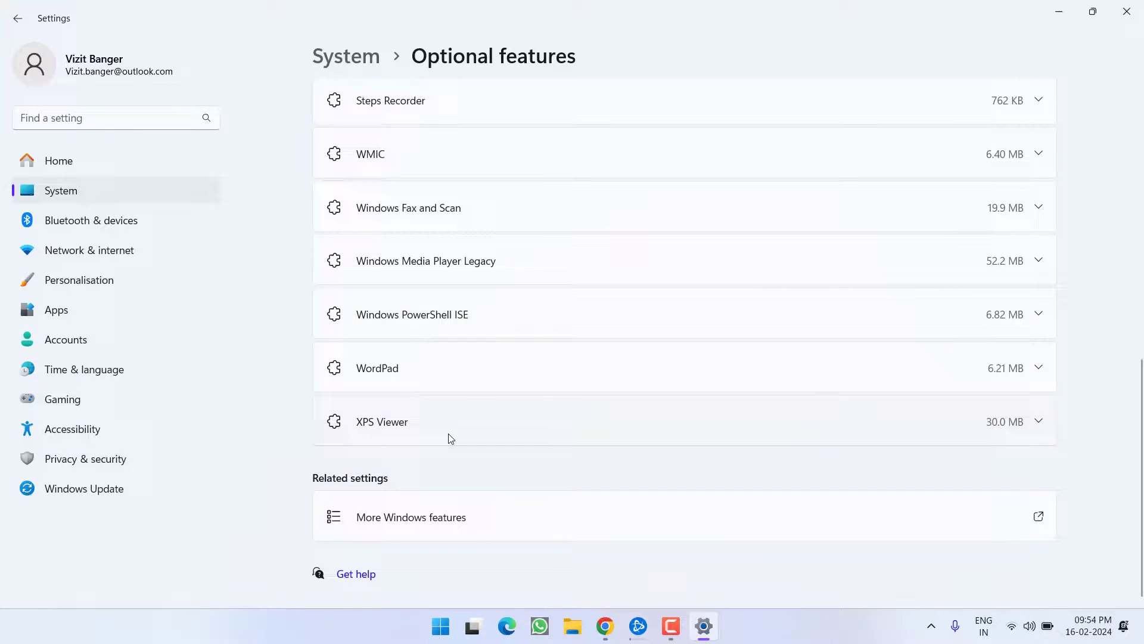
pyautogui.click(424, 521)
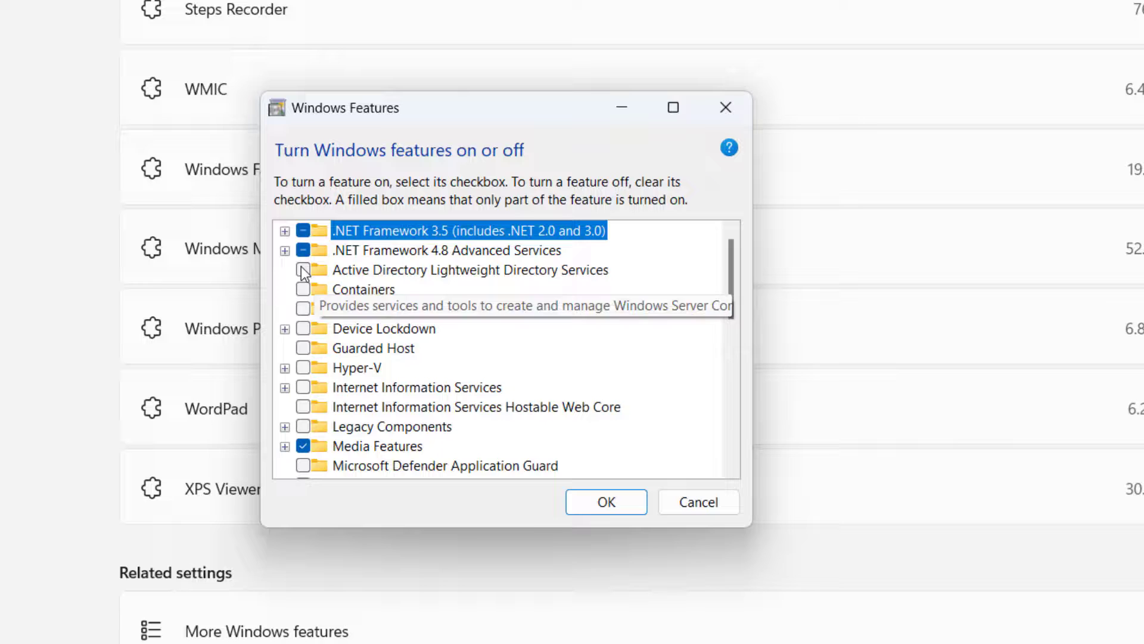
# Under .NET Framework 3.5, tick WCF HTTP and Non-HTTP Activation
pyautogui.click(284, 230)
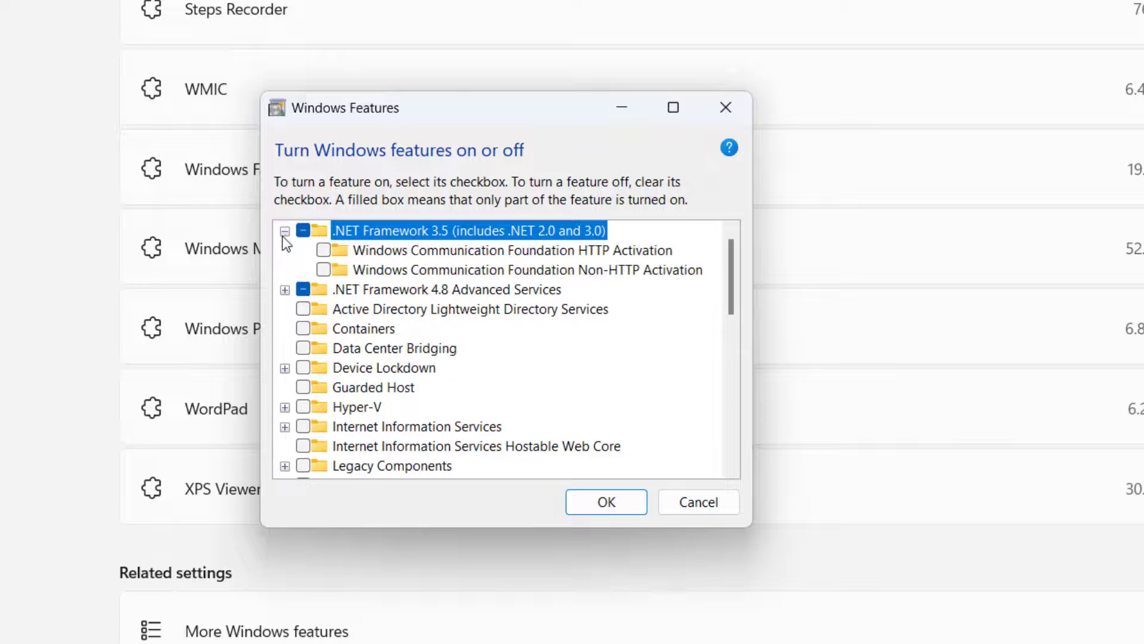
pyautogui.click(323, 250)
pyautogui.click(324, 270)
# Under .NET 4.8 Advanced Services WCF Services, tick HTTP, MSMQ, Named Pipe and TCP Activation
pyautogui.click(285, 289)
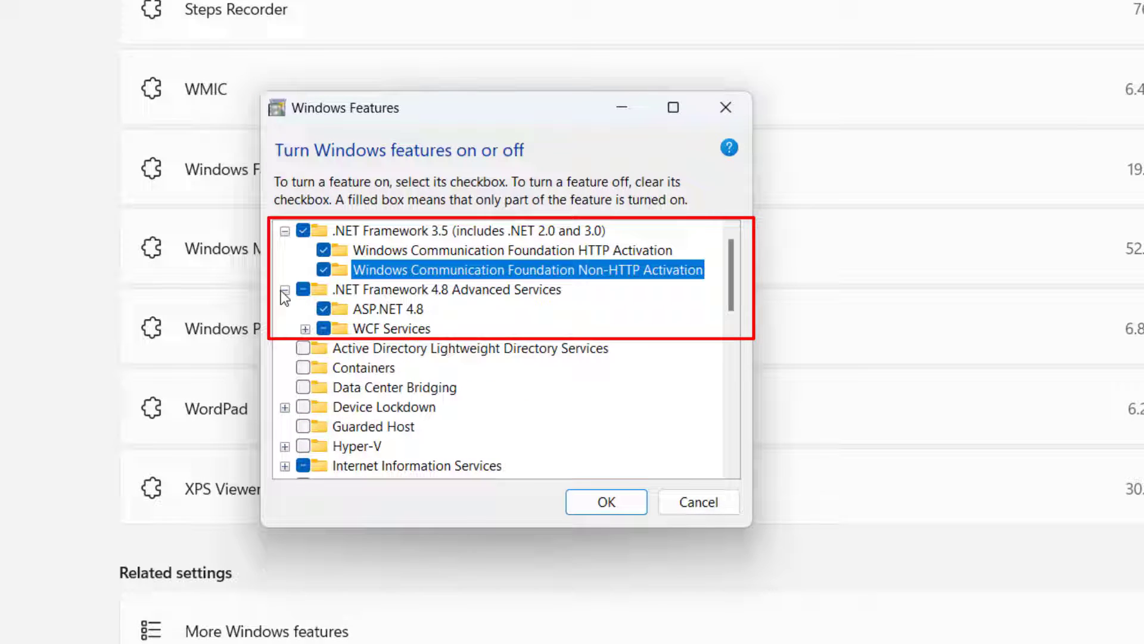
pyautogui.click(304, 327)
pyautogui.click(345, 348)
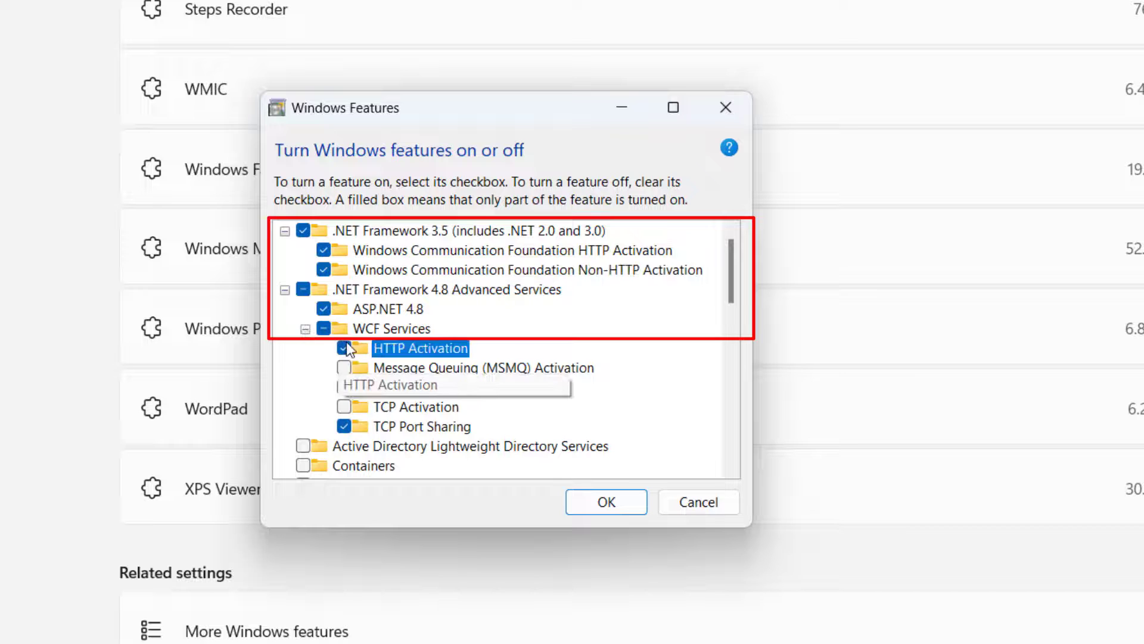
pyautogui.click(344, 367)
pyautogui.click(344, 387)
pyautogui.click(345, 407)
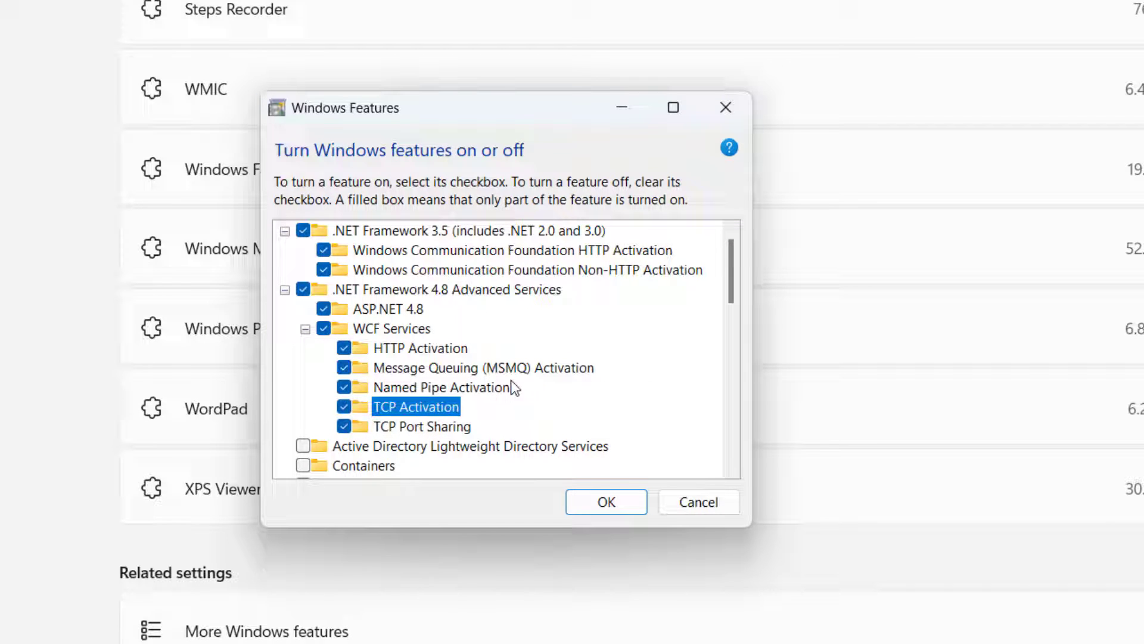
# Nudge the Windows Features dialog up and left, then cancel it without applying
pyautogui.click(578, 499)
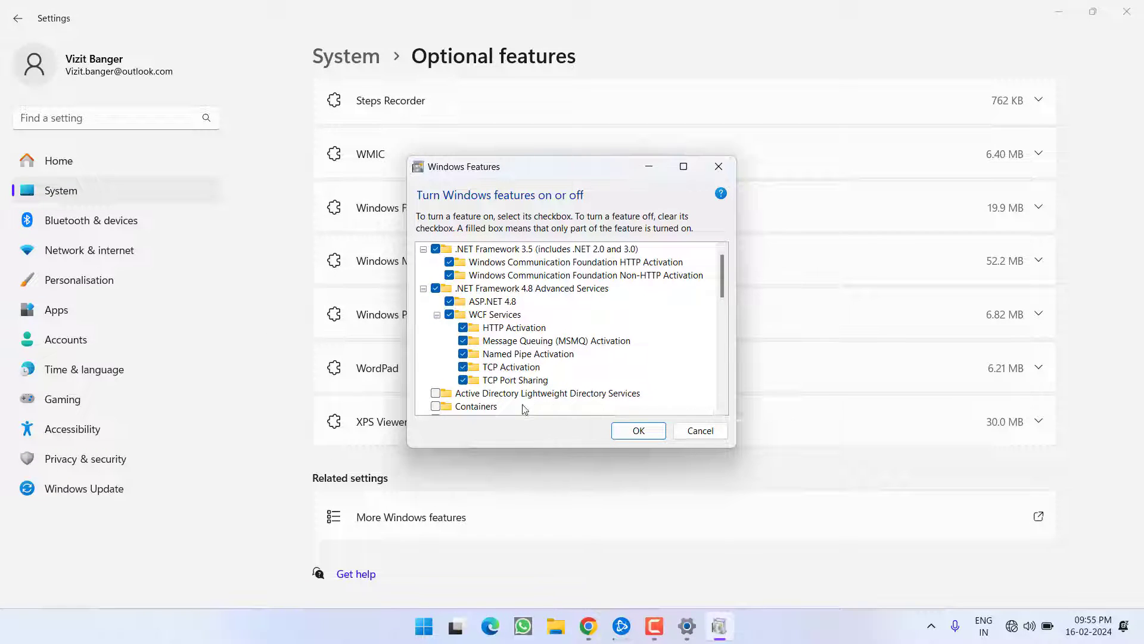
pyautogui.moveTo(581, 175); pyautogui.dragTo(565, 141)
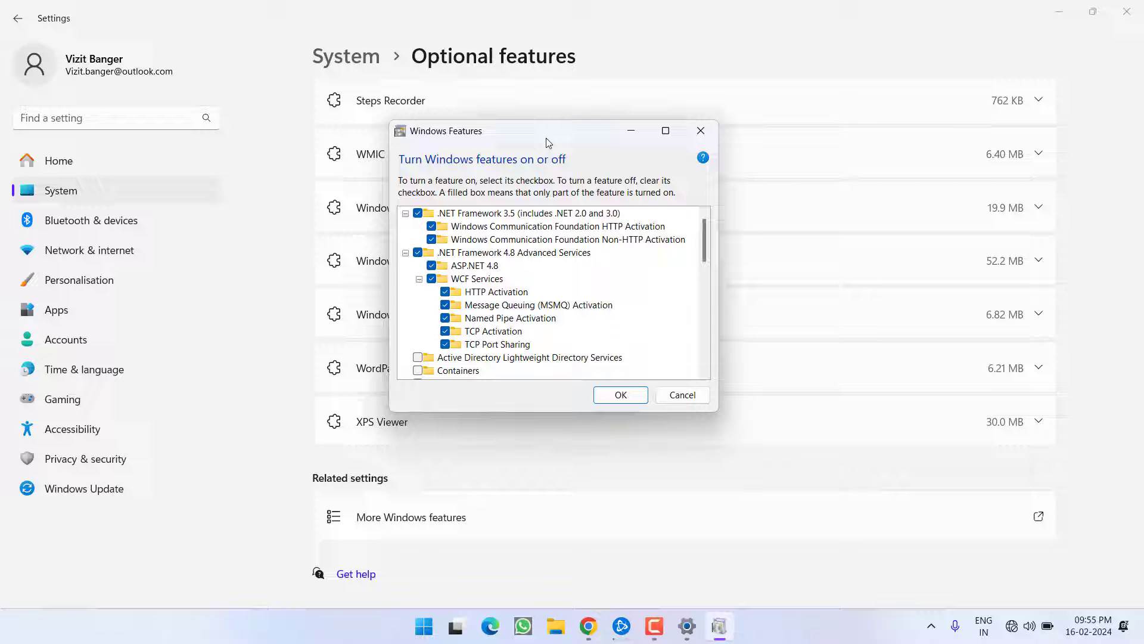
pyautogui.click(676, 394)
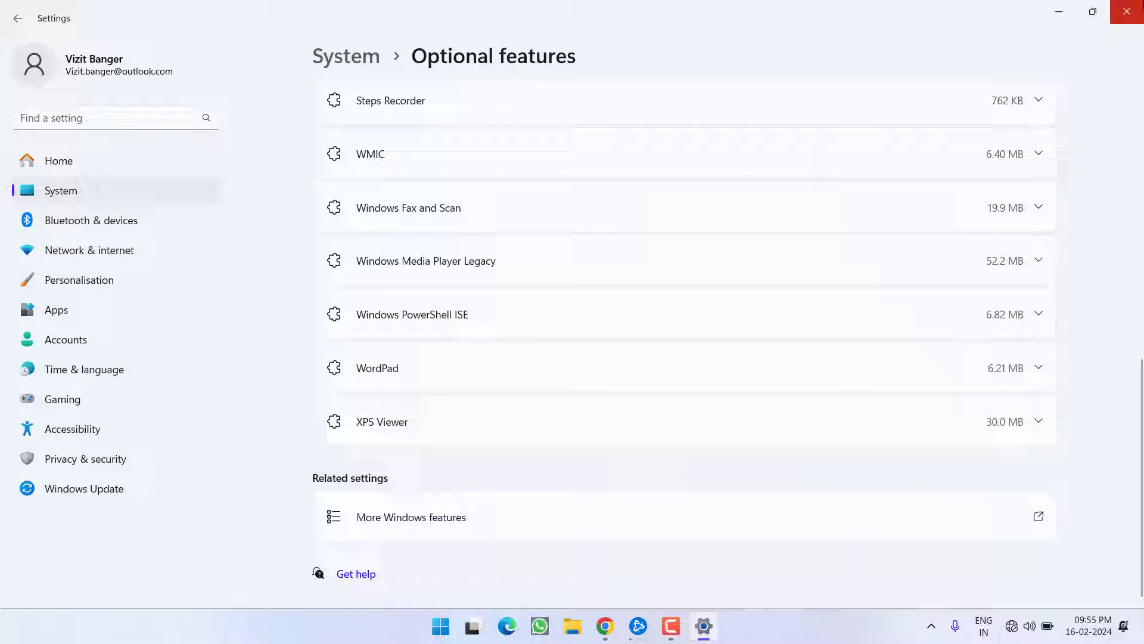
# Close Settings, then download and save the DirectX Redist (June 2010) installer from Chrome
pyautogui.click(1126, 12)
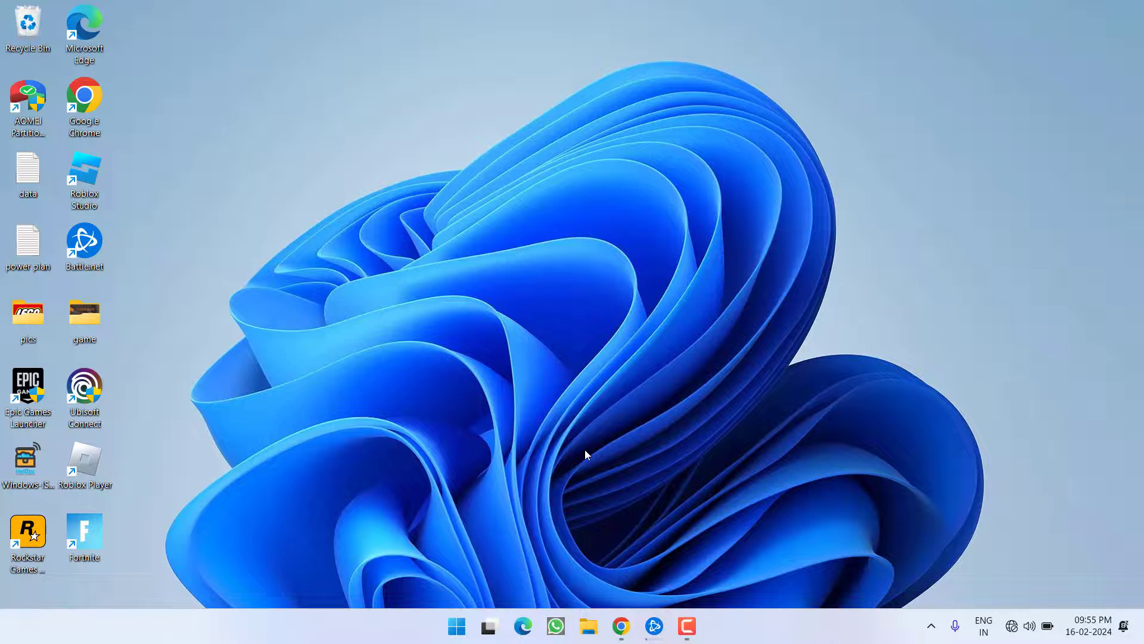
pyautogui.click(620, 626)
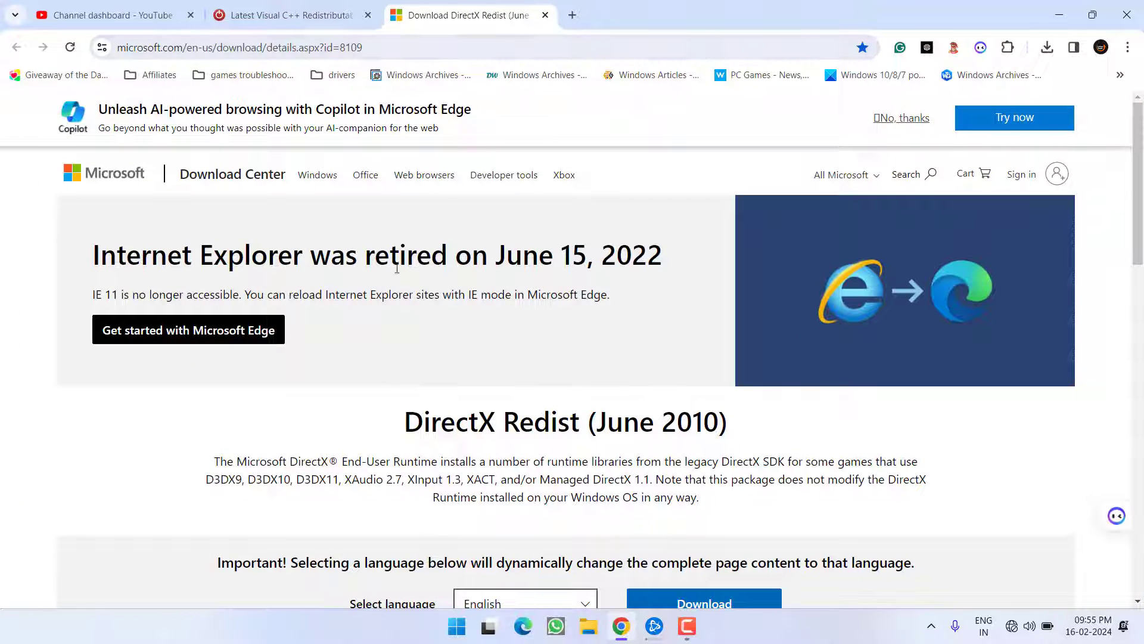
pyautogui.scroll(-2, 427, 334)
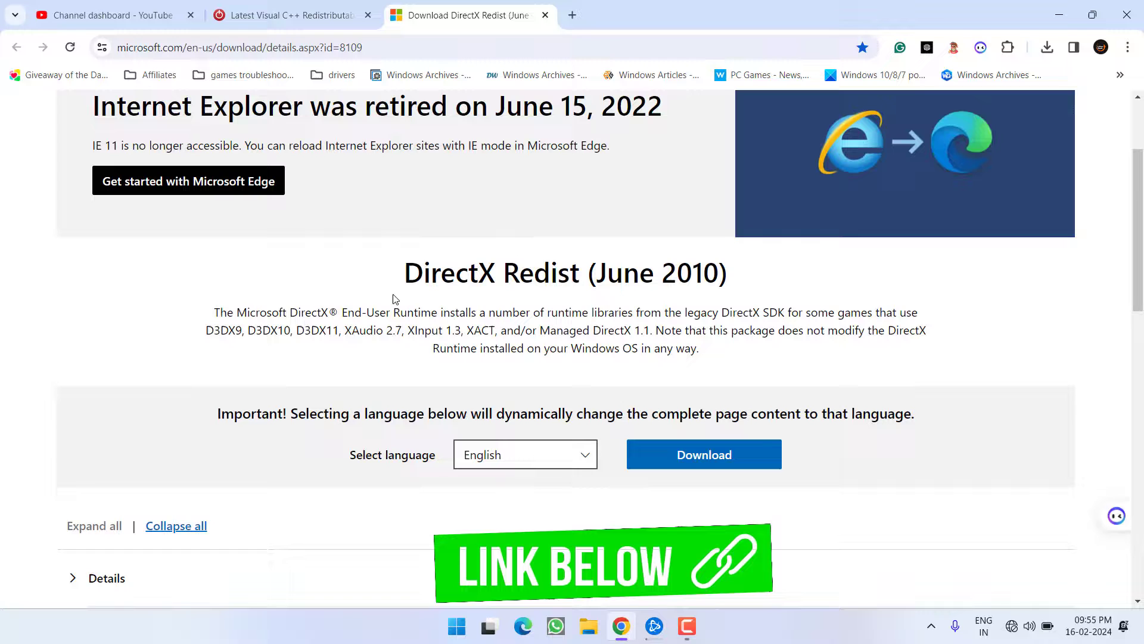
pyautogui.moveTo(401, 277); pyautogui.dragTo(710, 294)
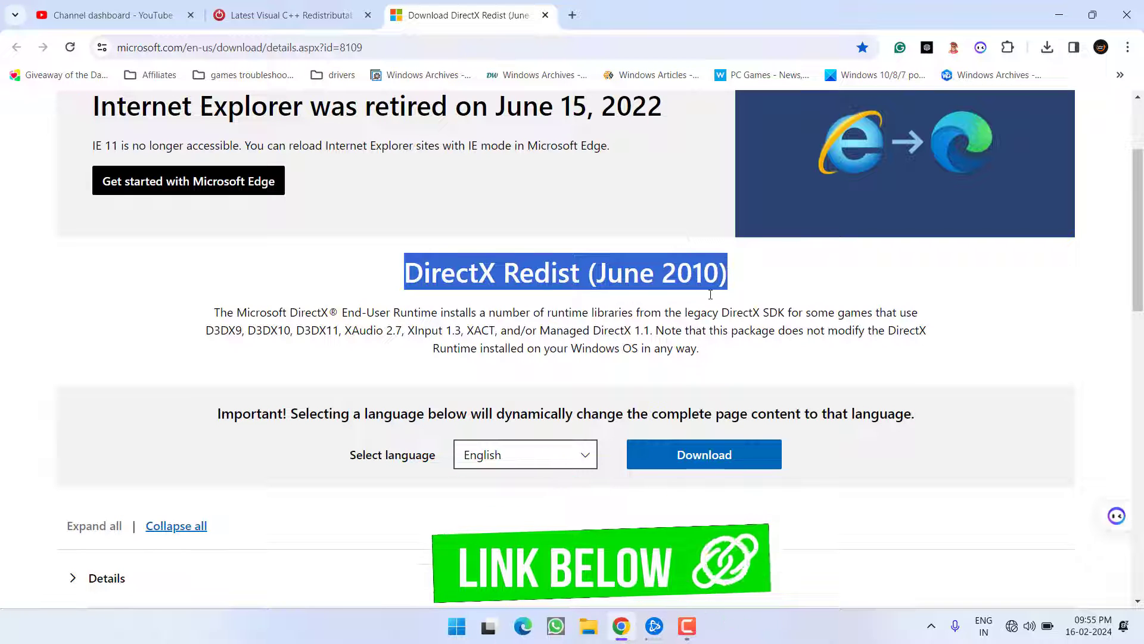
pyautogui.scroll(-2, 710, 294)
pyautogui.click(1092, 154)
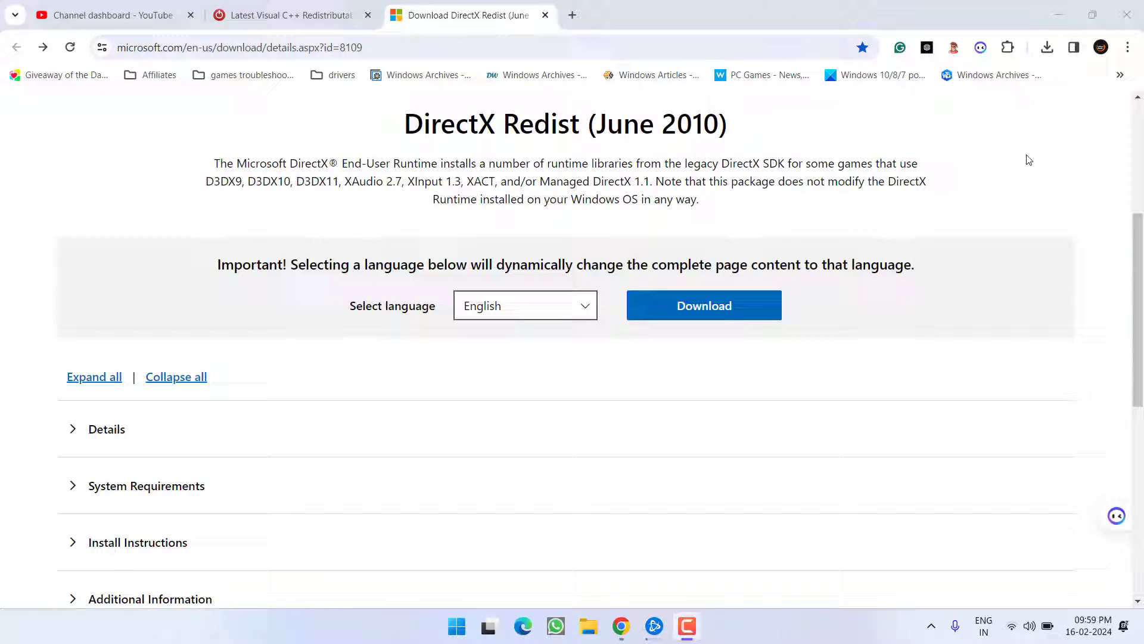
pyautogui.click(703, 304)
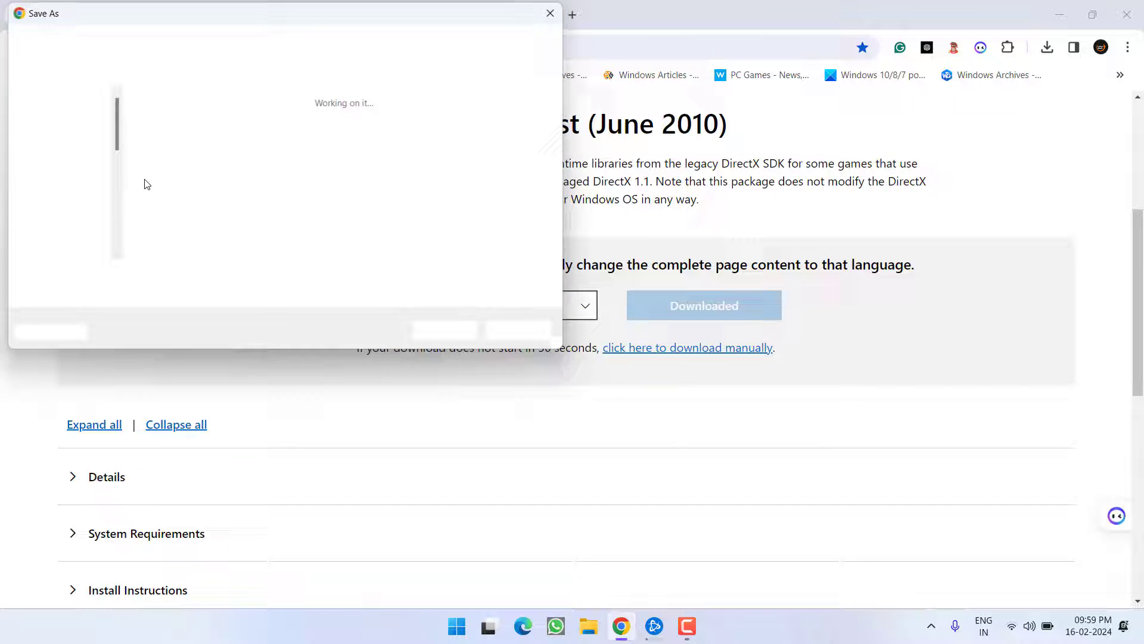
pyautogui.click(438, 332)
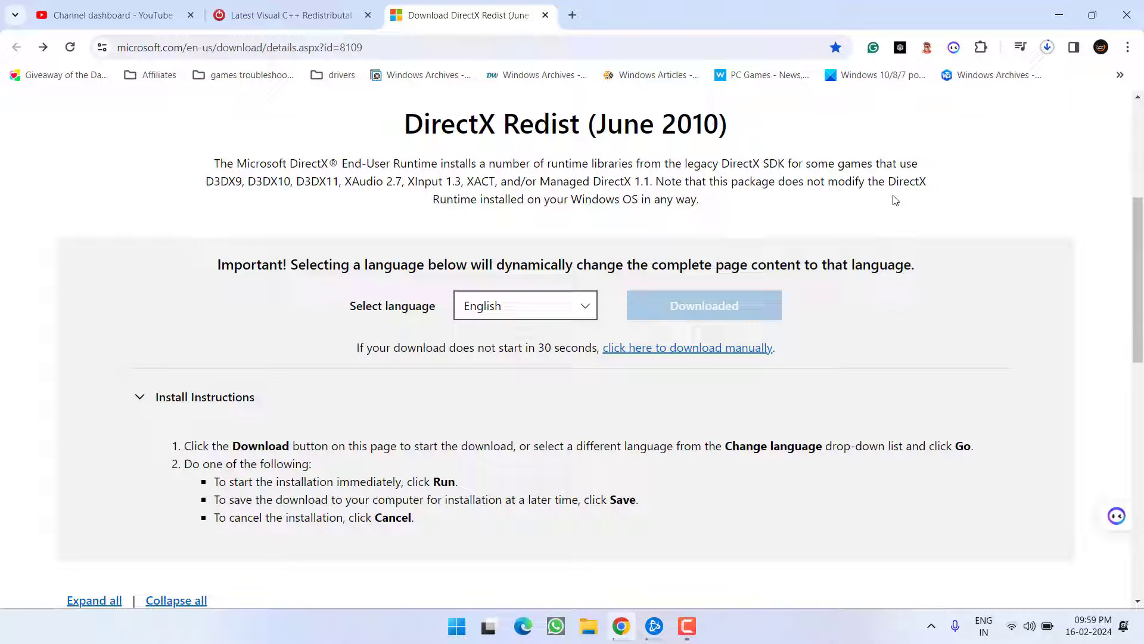
# Minimise Chrome and open Programs and Features with the appwiz.cpl Run command
pyautogui.click(1059, 14)
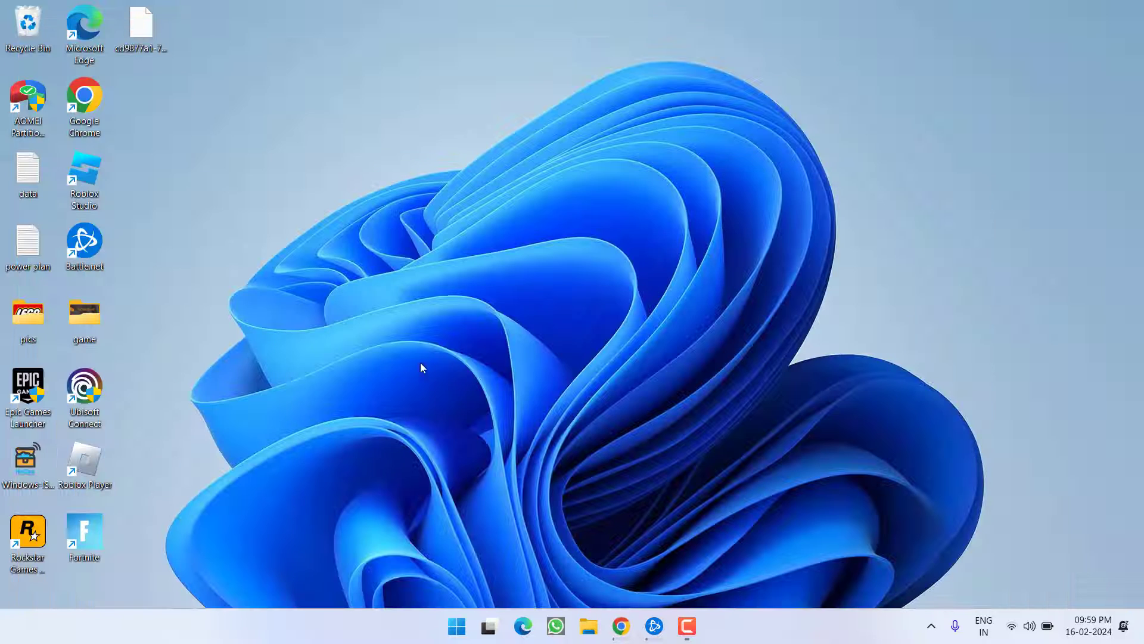
pyautogui.rightClick(456, 626)
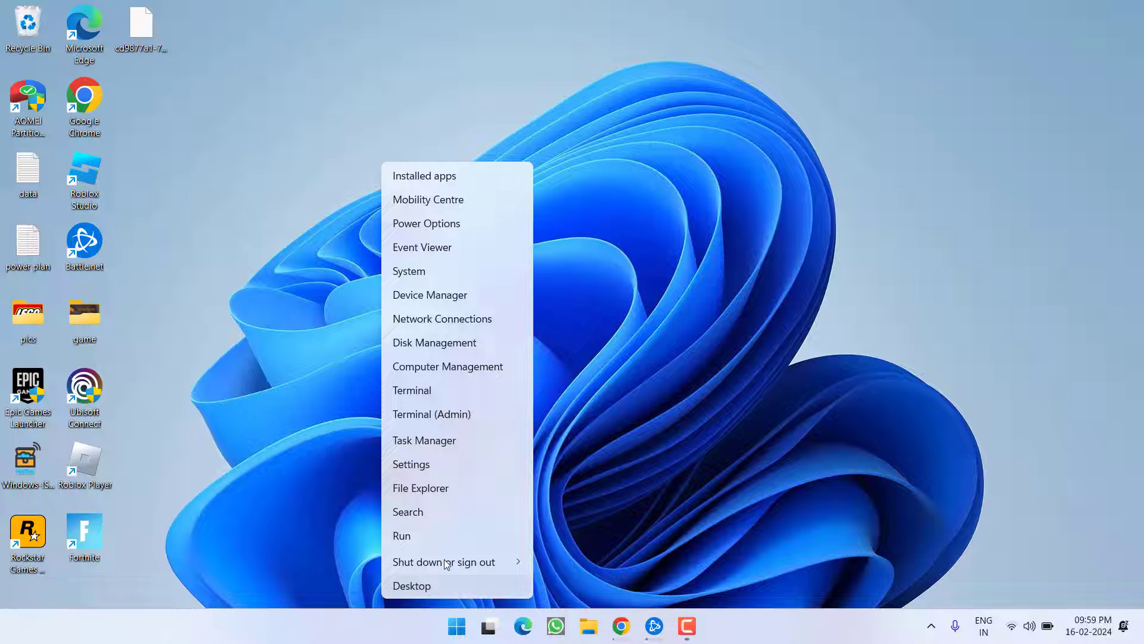
pyautogui.click(403, 535)
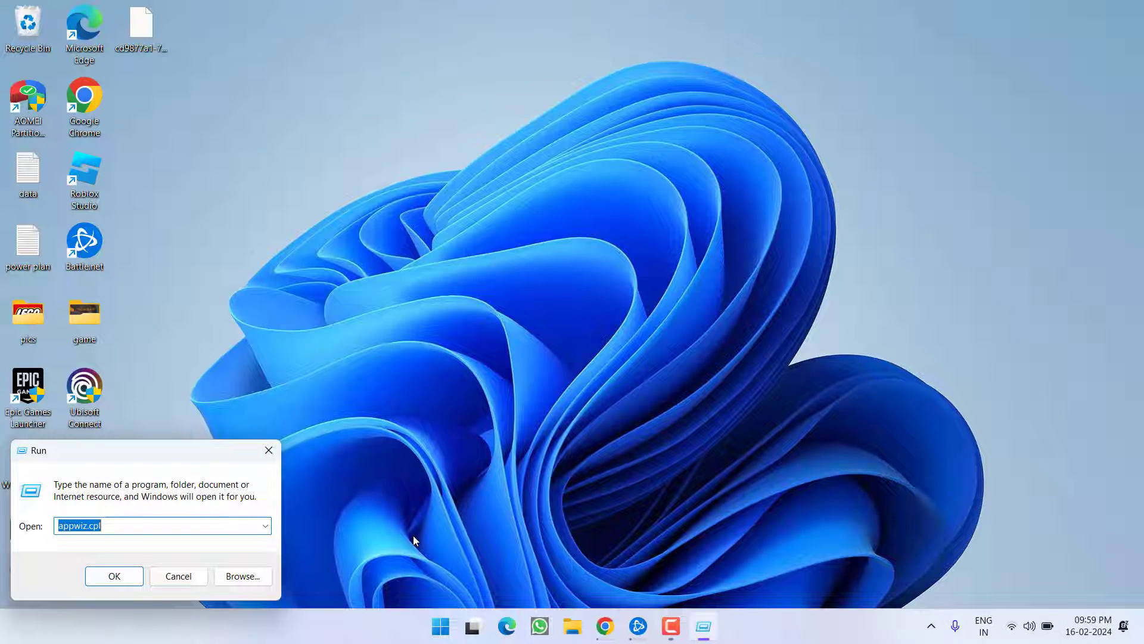
pyautogui.write('app')
pyautogui.press('Down')
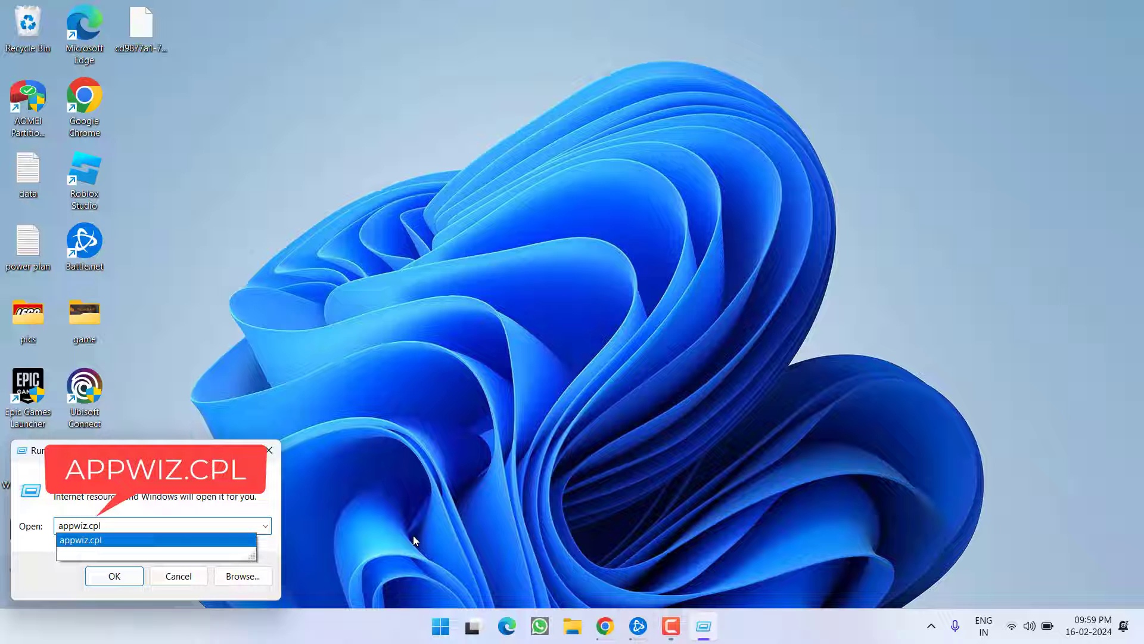
pyautogui.press('Return')
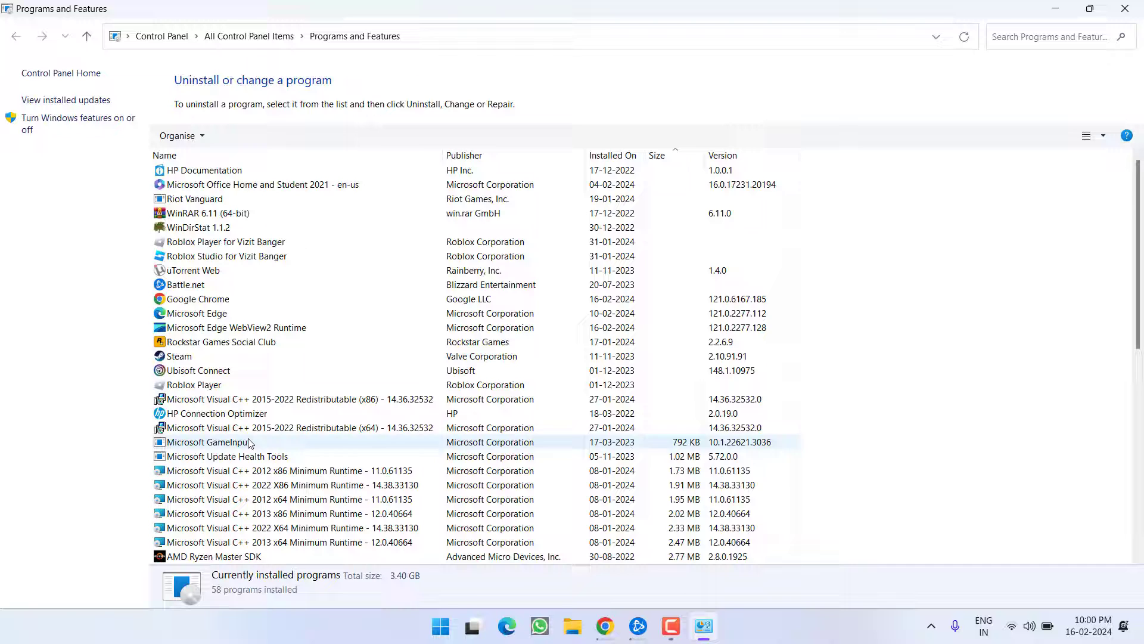
# Select the 2012 and 2013 Visual C++ Minimum Runtime entries and bring up their uninstall options
pyautogui.click(249, 469)
pyautogui.scroll(-5, 248, 468)
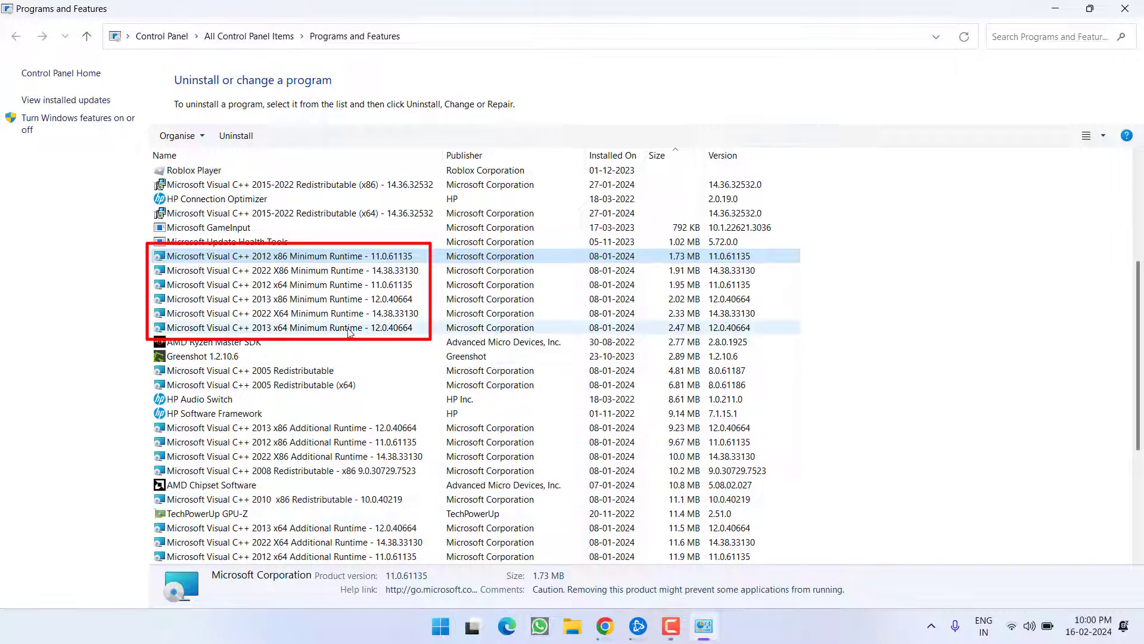
pyautogui.rightClick(322, 257)
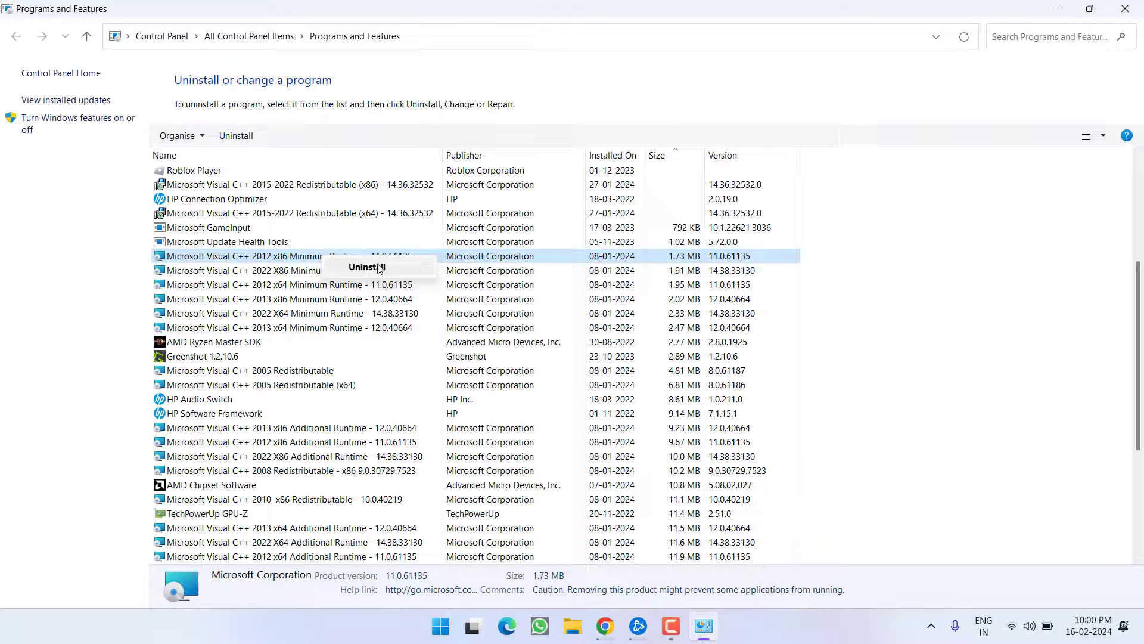
pyautogui.click(277, 272)
pyautogui.click(288, 300)
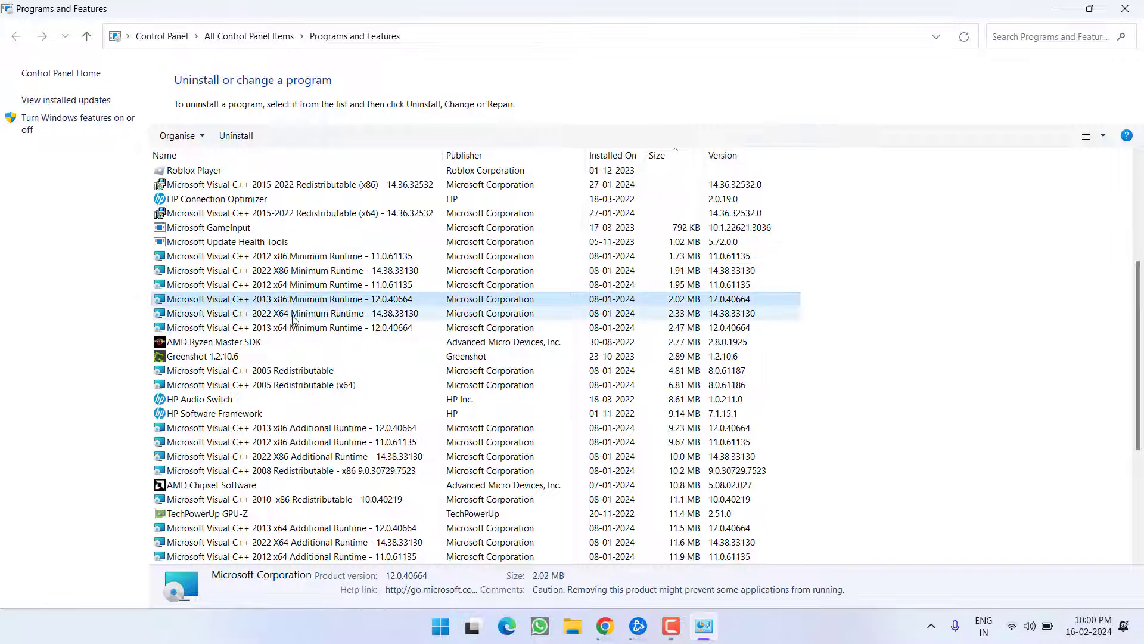
pyautogui.click(300, 329)
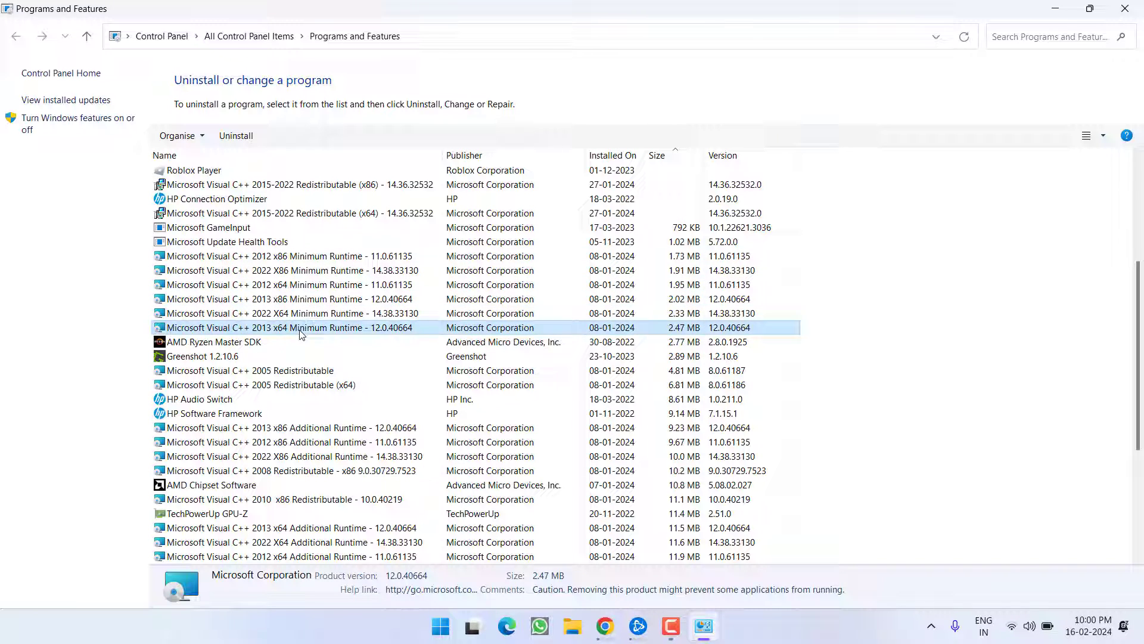
pyautogui.rightClick(331, 304)
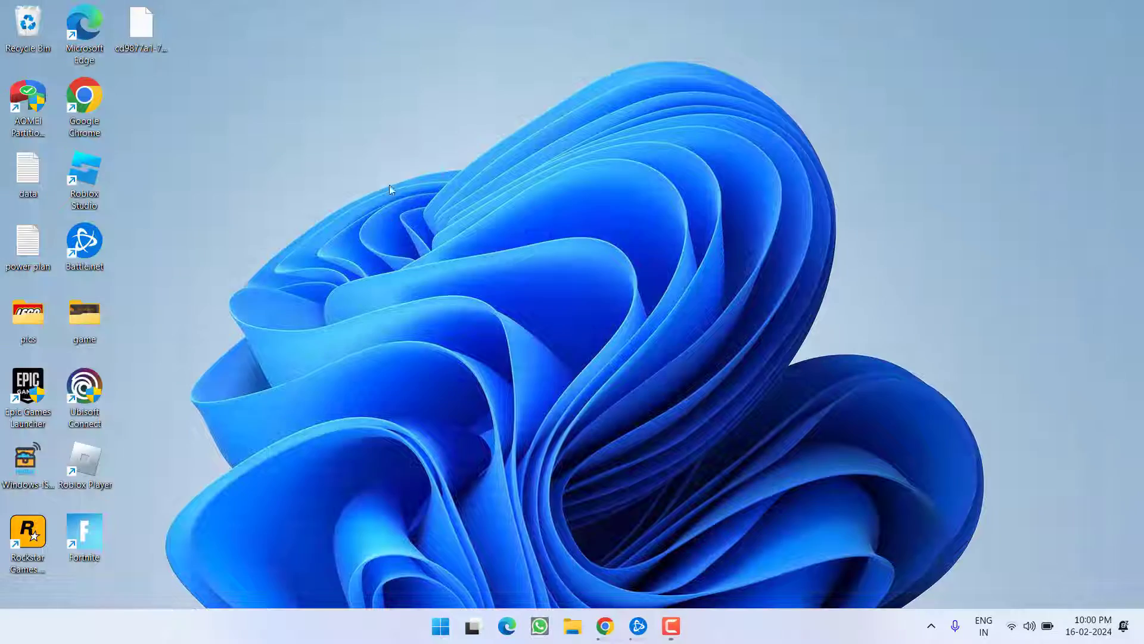
# Close Programs and Features and save the All-in-One Feb 2024 zip from TechPowerUp US-3 to the Desktop
pyautogui.click(1124, 8)
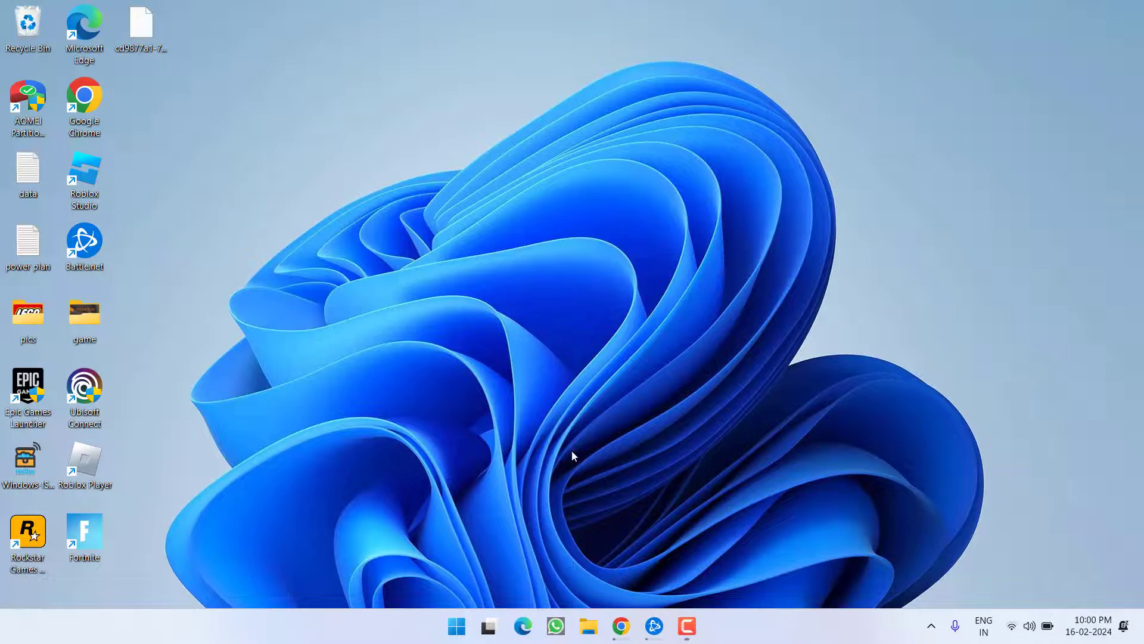
pyautogui.click(621, 625)
pyautogui.click(285, 16)
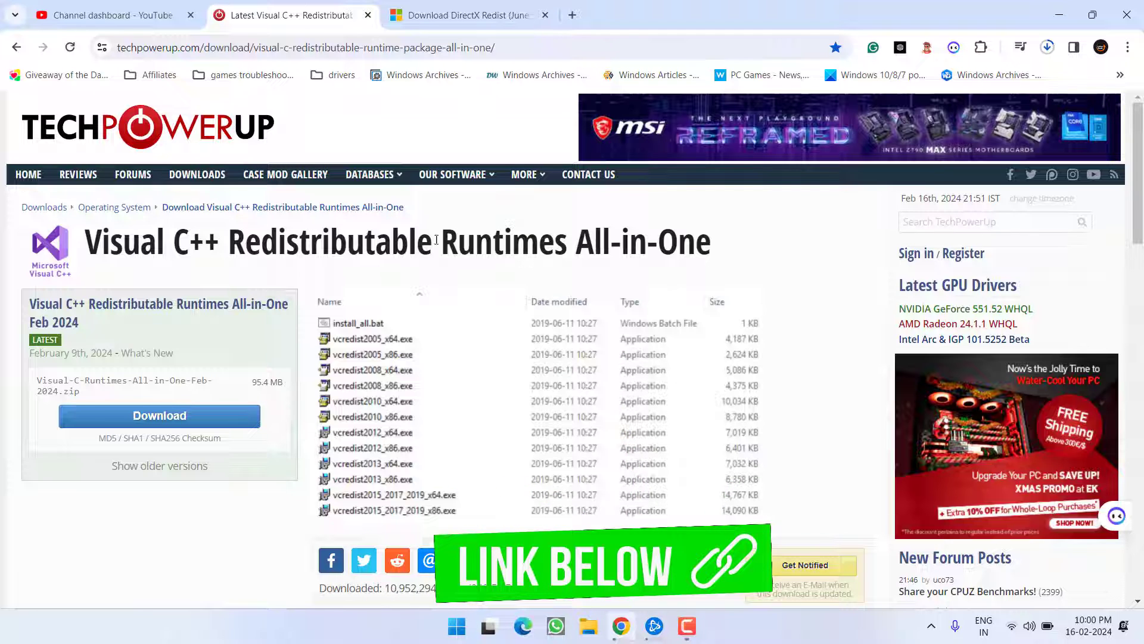
pyautogui.click(158, 418)
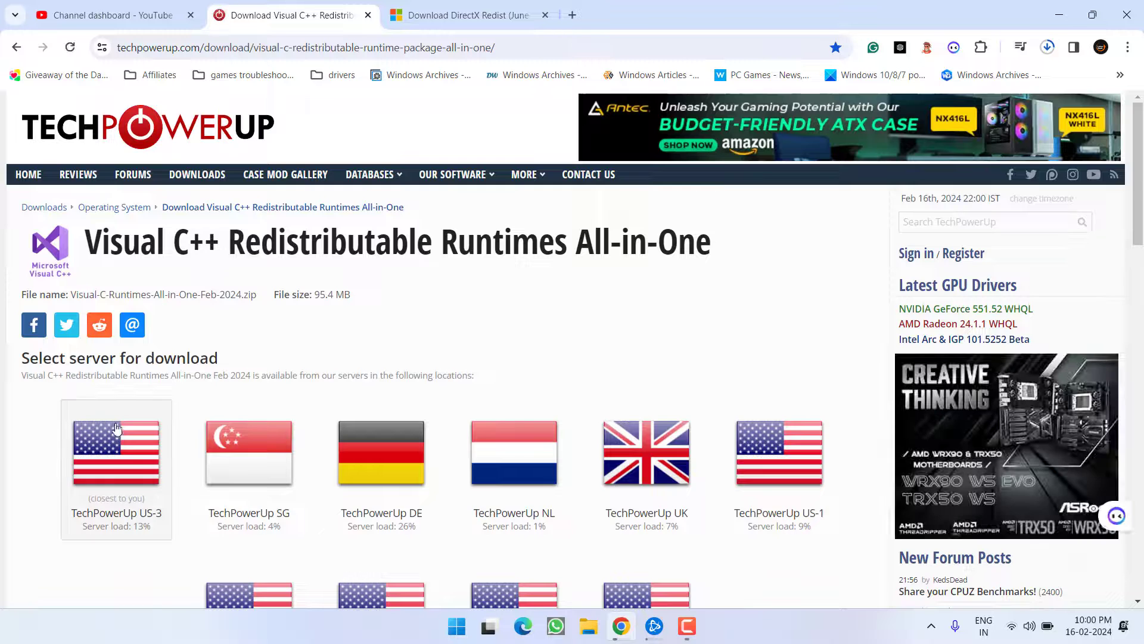
pyautogui.click(112, 477)
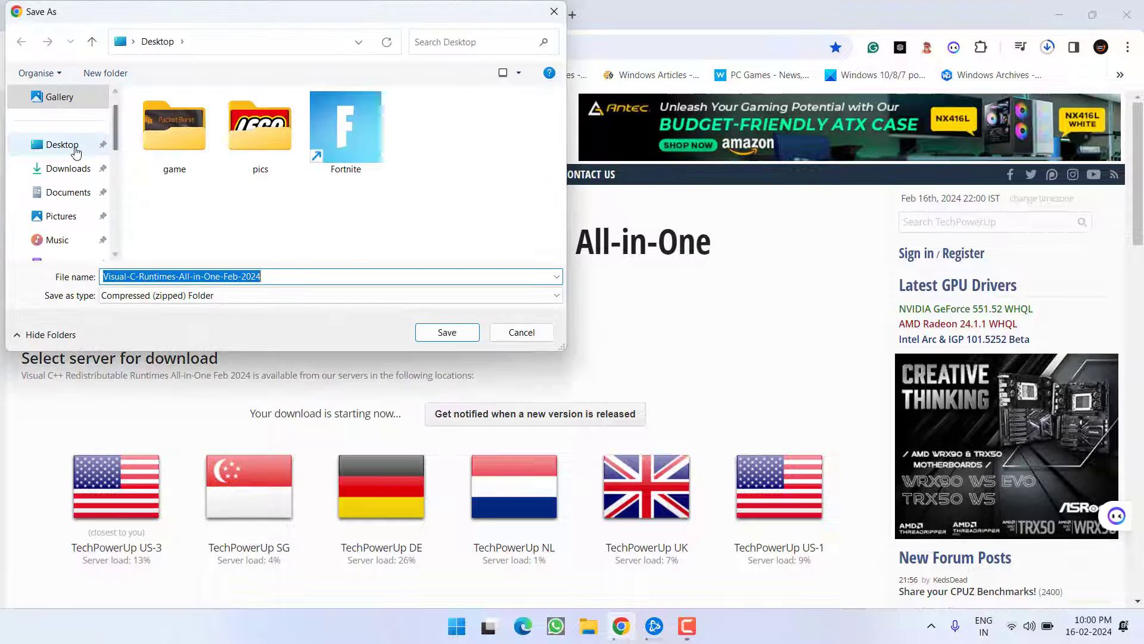
pyautogui.click(447, 332)
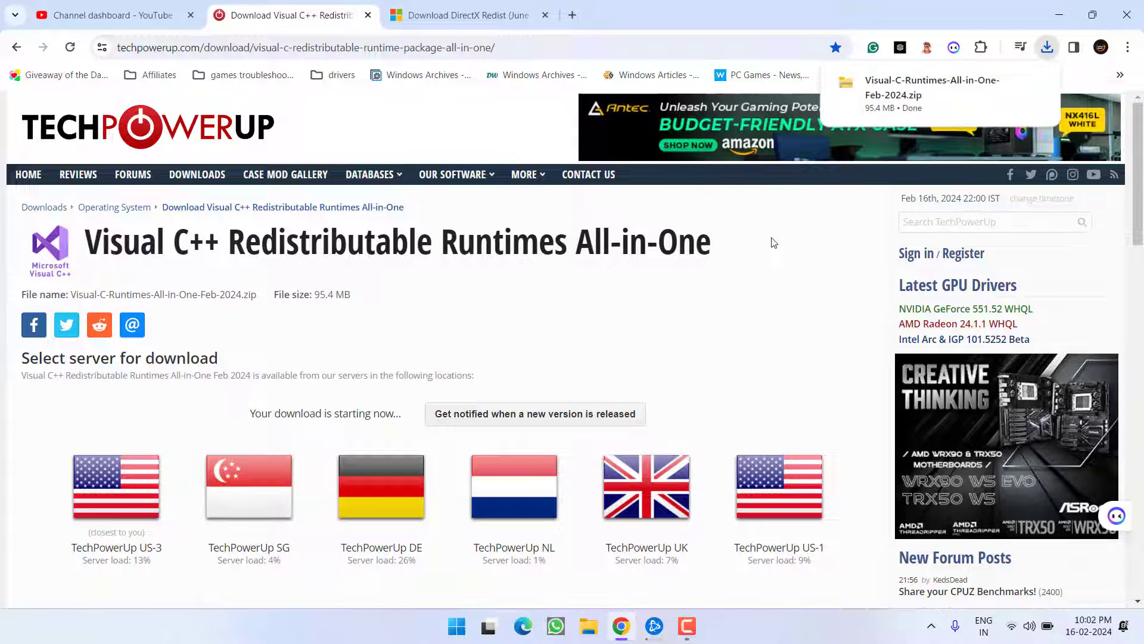
# Open the downloaded runtimes zip and start Extract all with a custom destination
pyautogui.click(1058, 14)
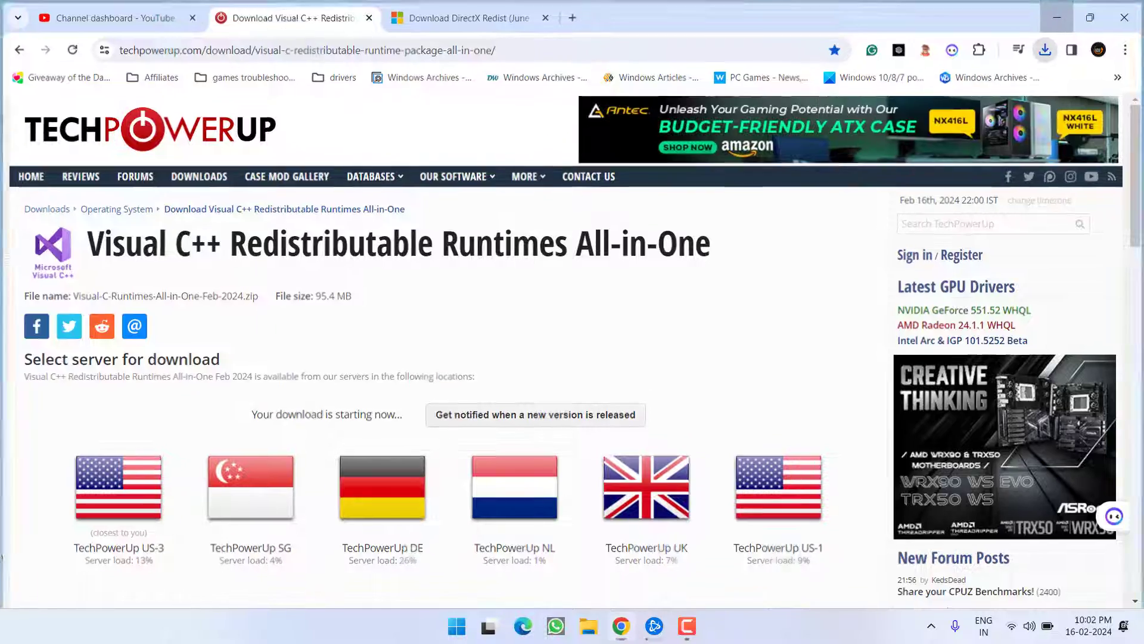
pyautogui.doubleClick(146, 111)
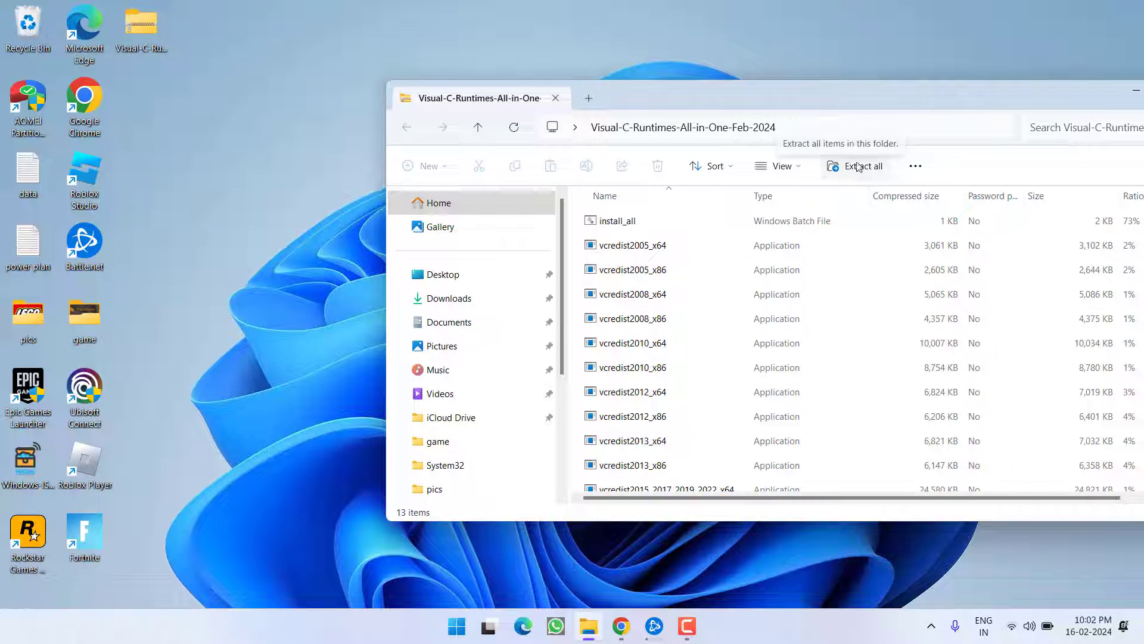
pyautogui.click(844, 169)
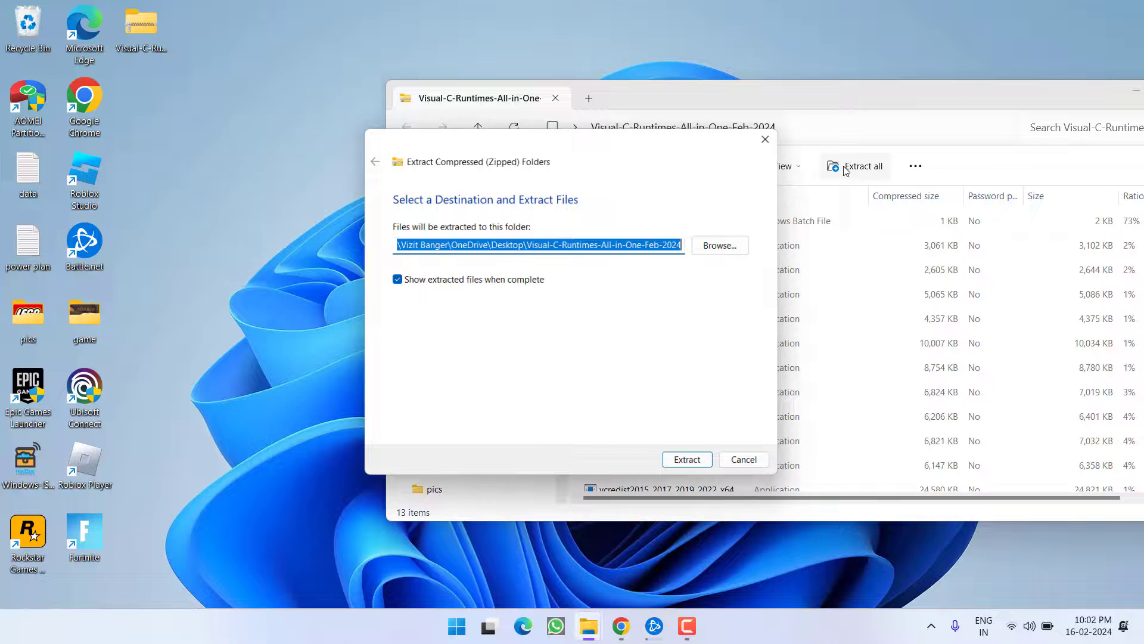
pyautogui.click(725, 249)
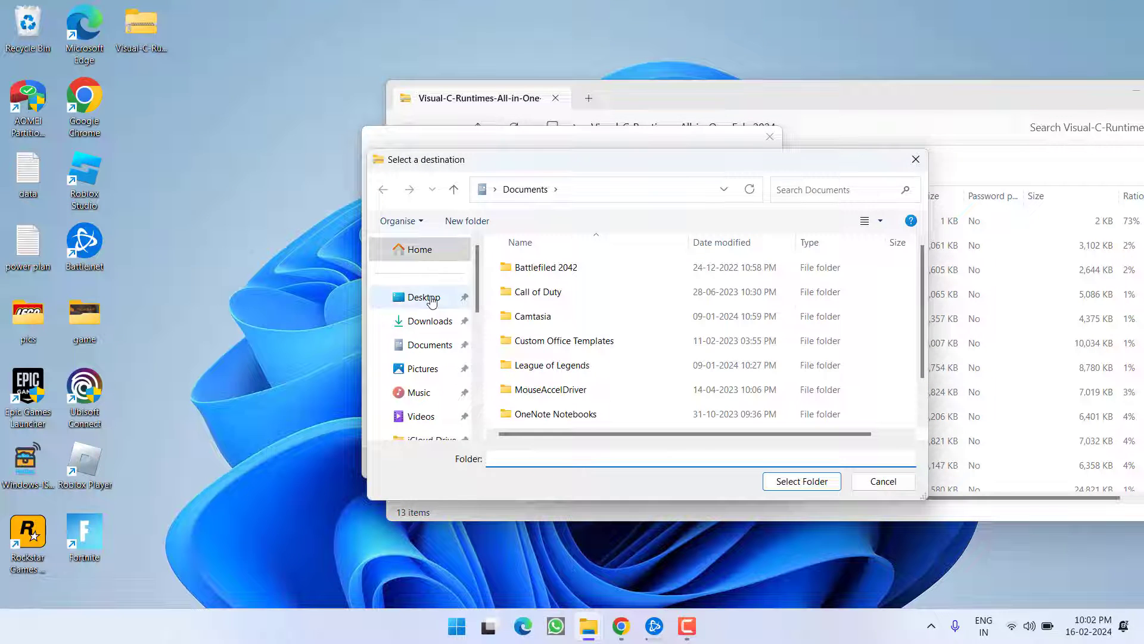
# Create 'New folder' on the Desktop and extract the runtimes into it
pyautogui.click(424, 298)
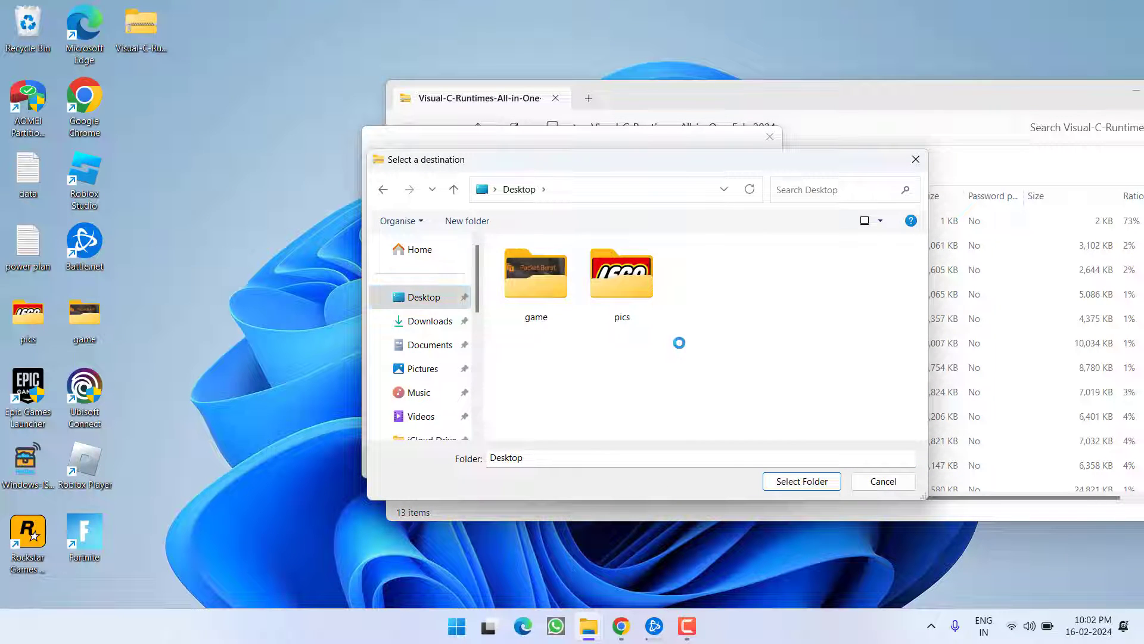
pyautogui.rightClick(633, 377)
pyautogui.moveTo(671, 568)
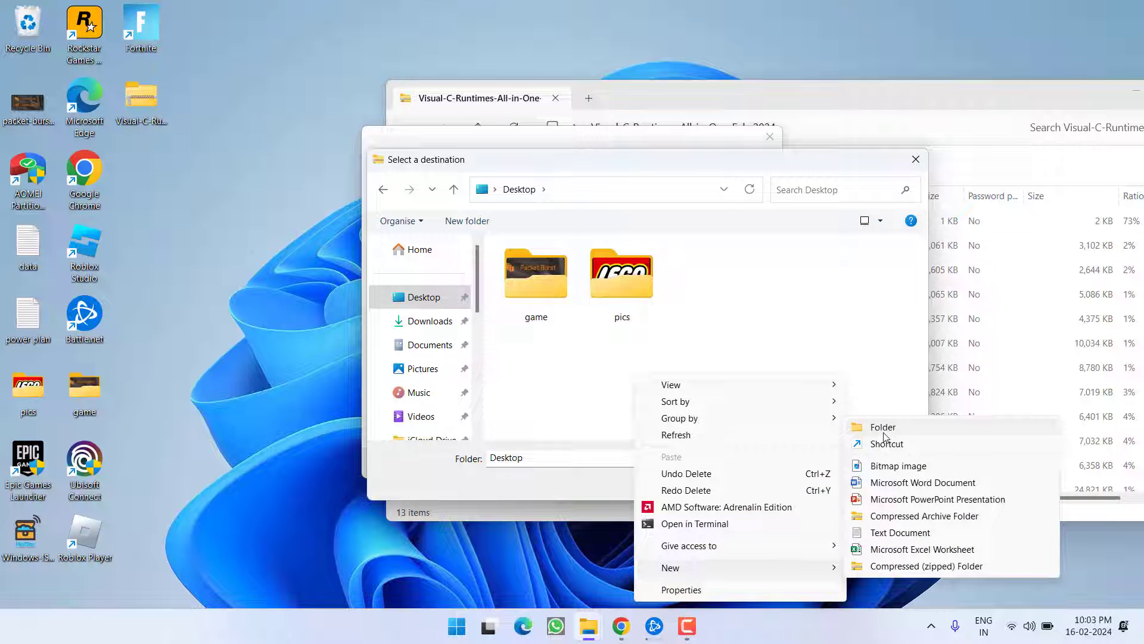
pyautogui.click(881, 428)
pyautogui.click(724, 288)
pyautogui.doubleClick(724, 288)
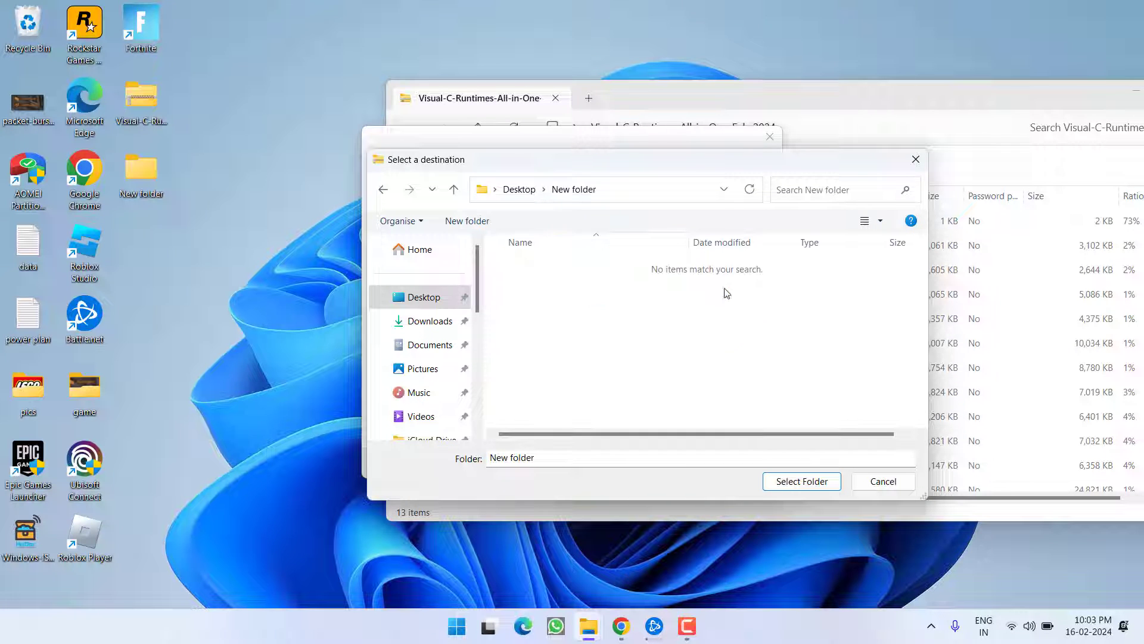
pyautogui.click(799, 482)
pyautogui.click(684, 463)
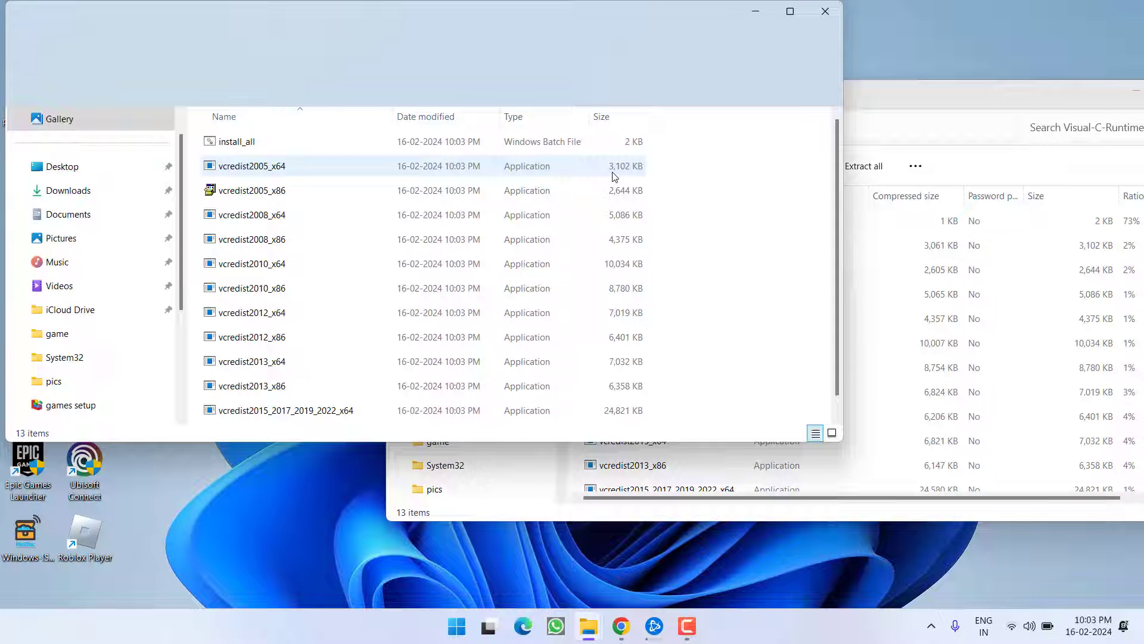
# Run the install_all script from New folder as administrator
pyautogui.click(237, 148)
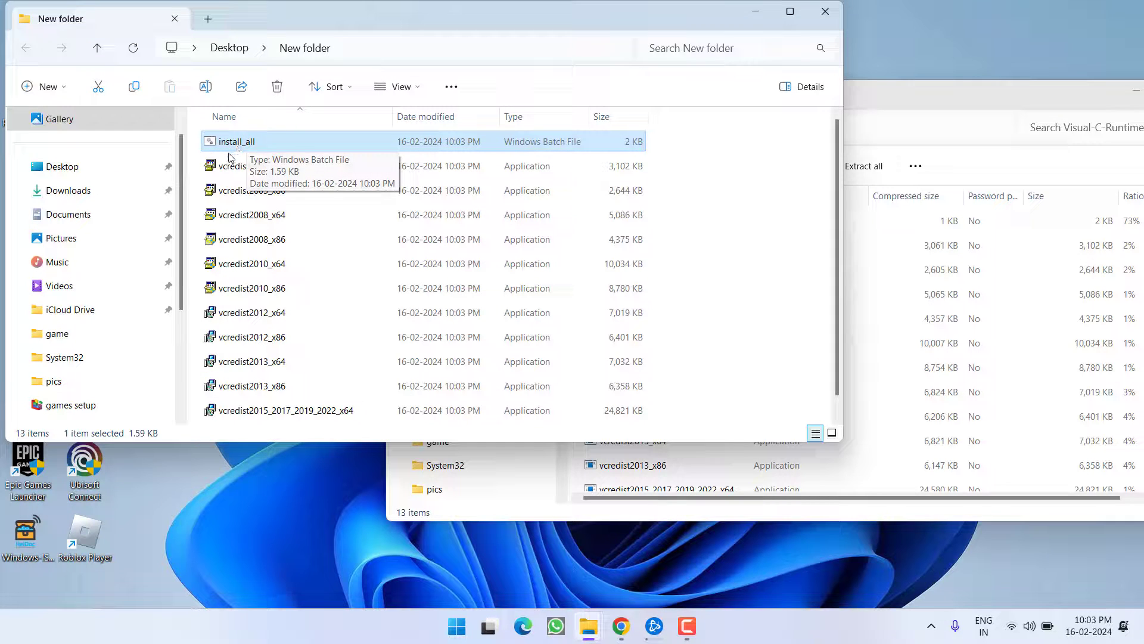
pyautogui.rightClick(236, 143)
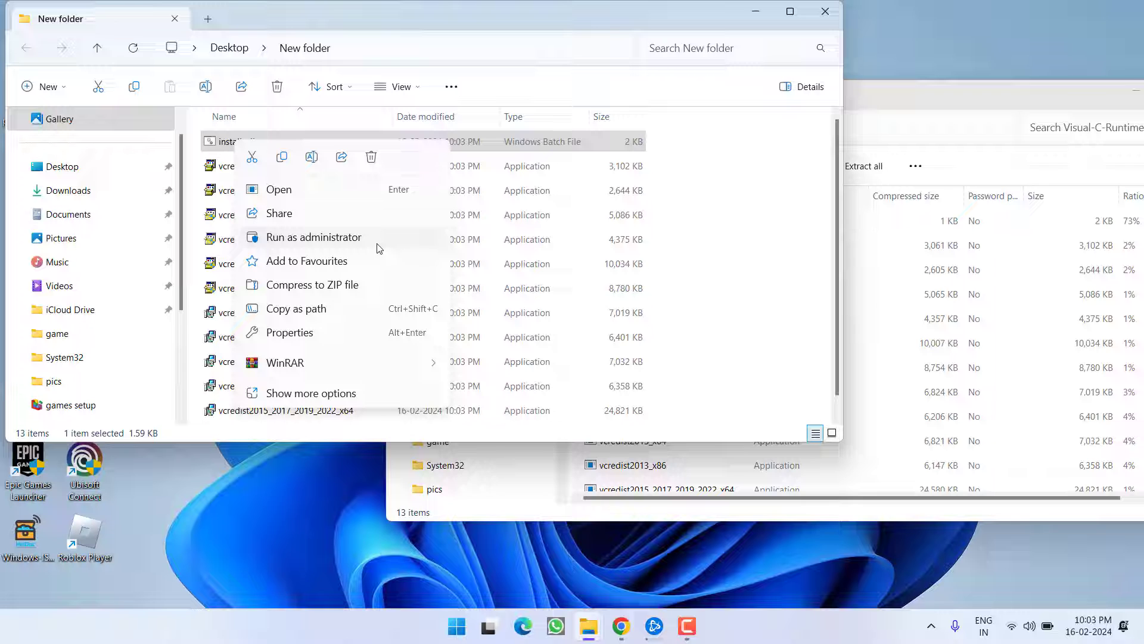
pyautogui.click(697, 195)
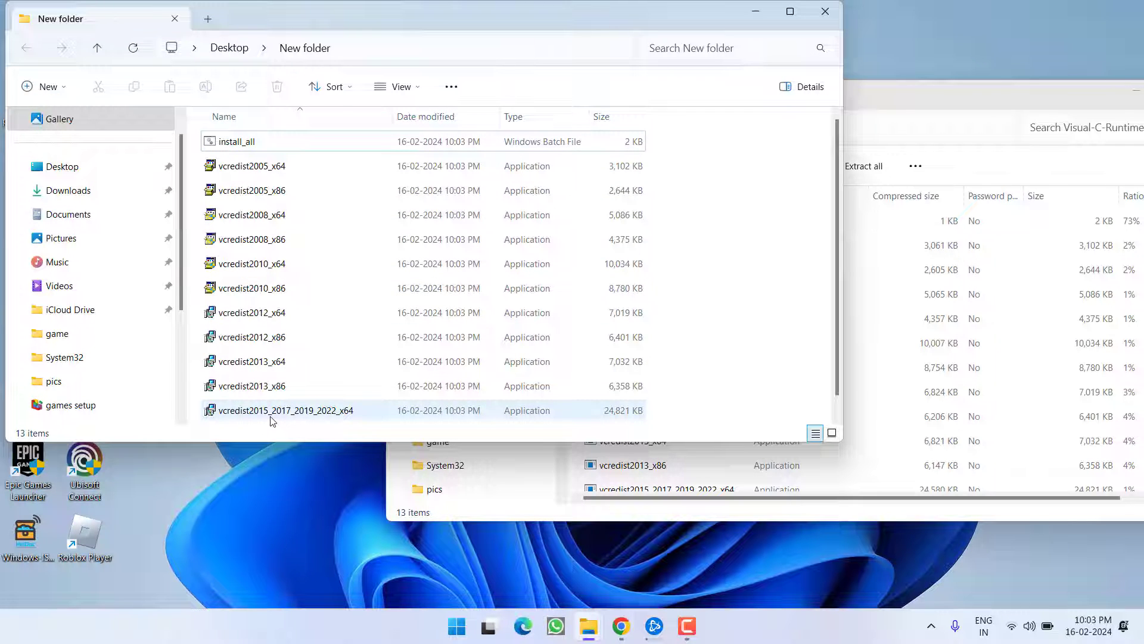
# Close the New folder window and the zip contents window
pyautogui.click(841, 18)
pyautogui.moveTo(897, 89); pyautogui.dragTo(673, 76)
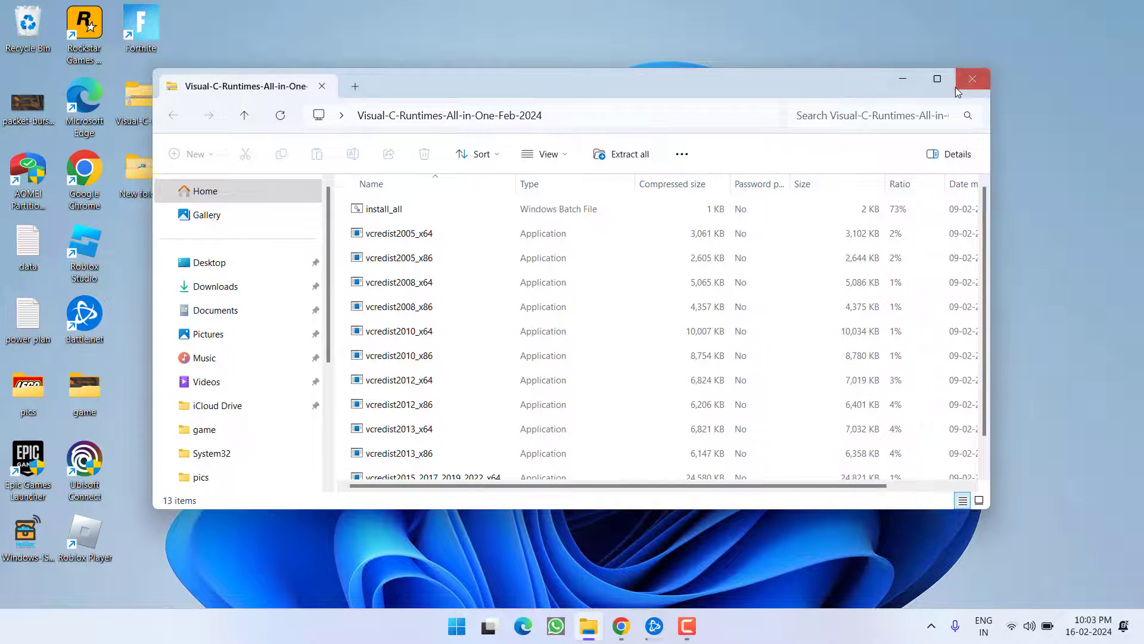
pyautogui.click(971, 80)
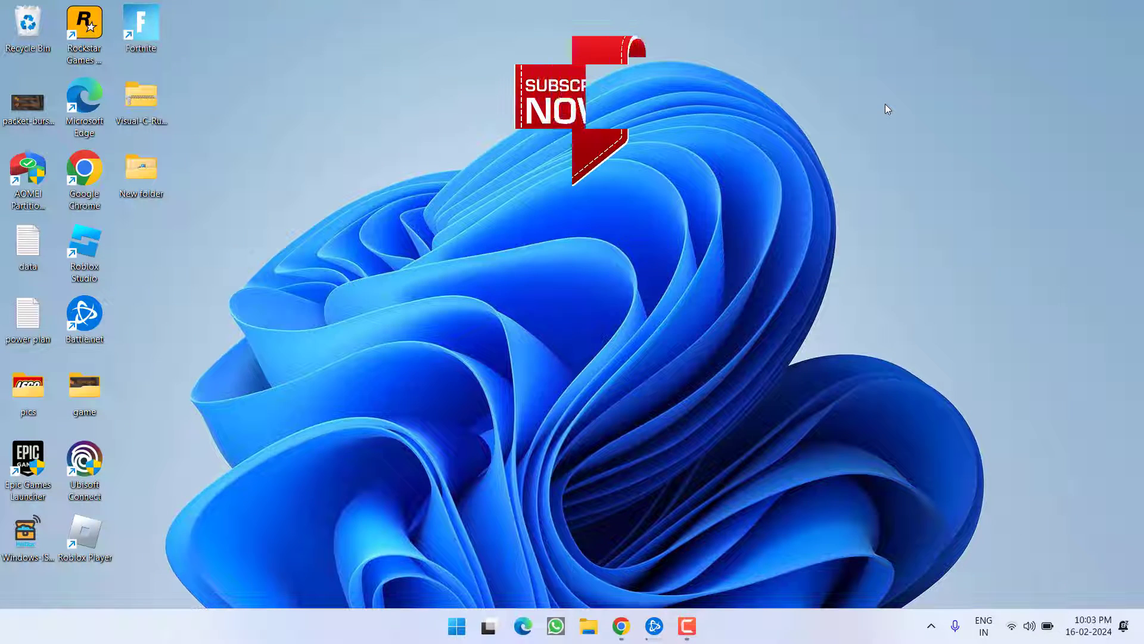